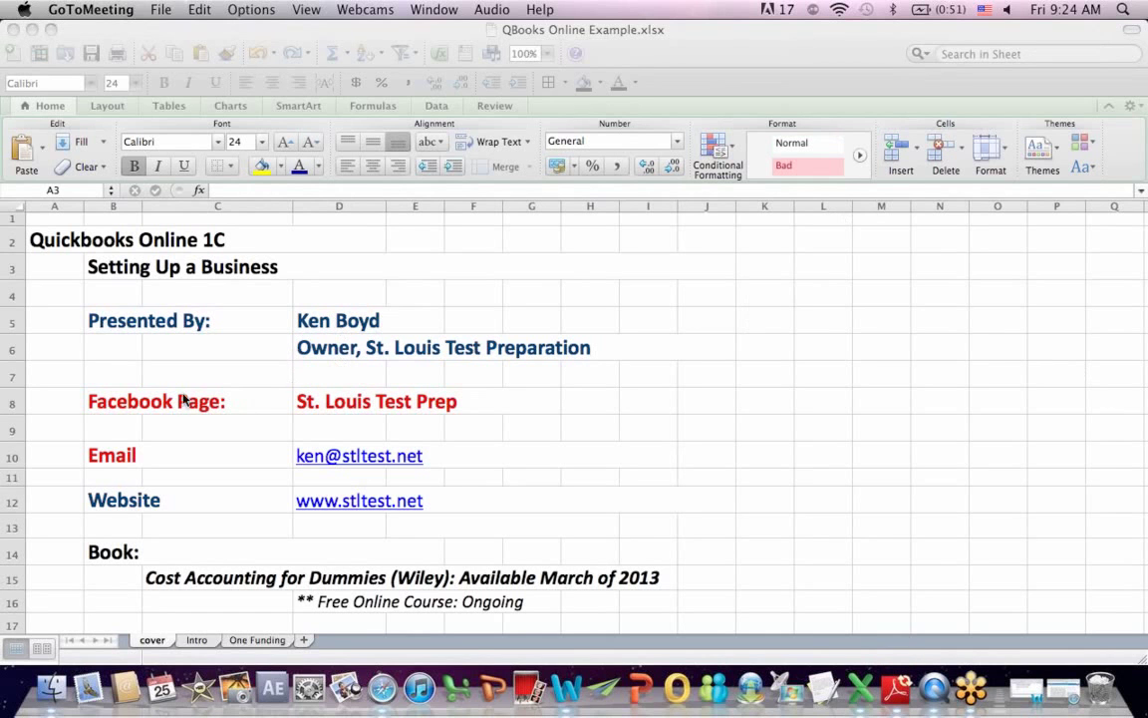
# Step: Look over the Facebook Page, Email, Website and book title cells on the Excel cover sheet
pyautogui.click(100, 403)
pyautogui.click(107, 404)
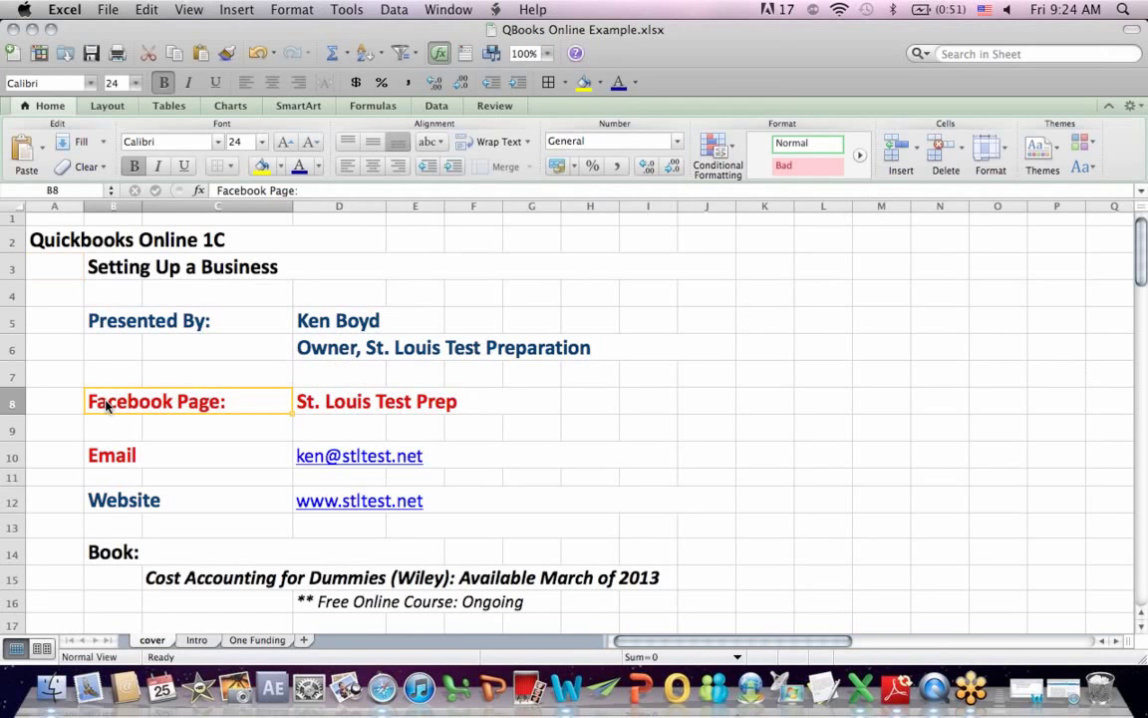
pyautogui.click(91, 458)
pyautogui.click(93, 498)
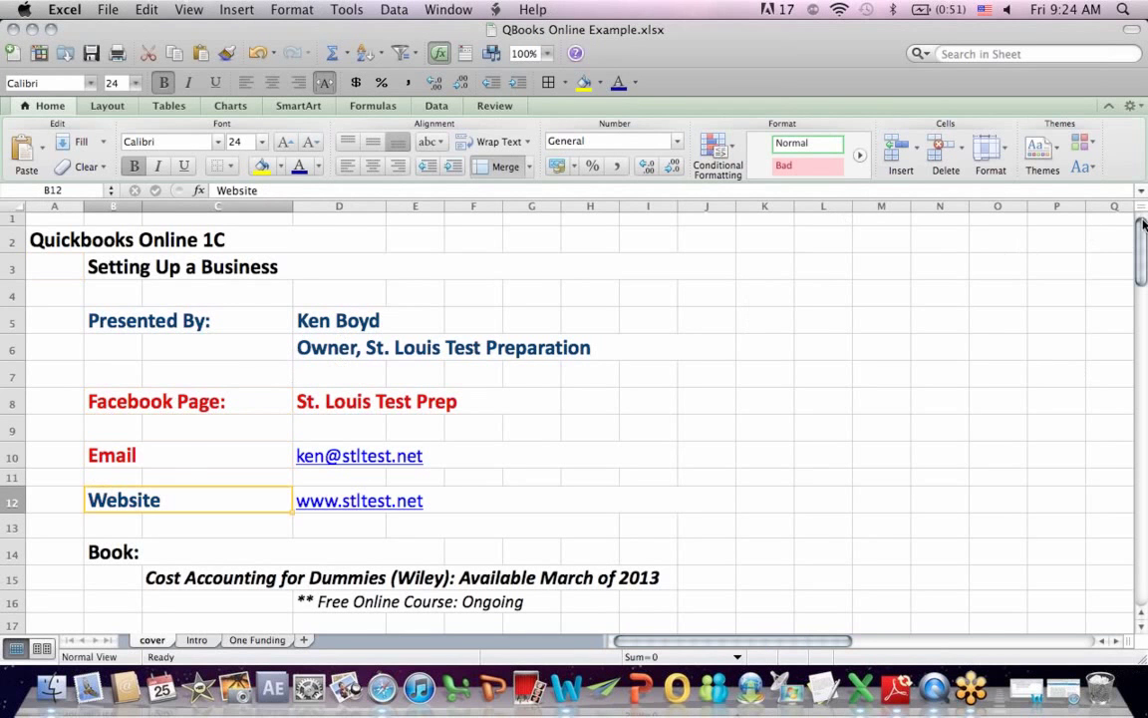
pyautogui.scroll(-5, 1029, 243)
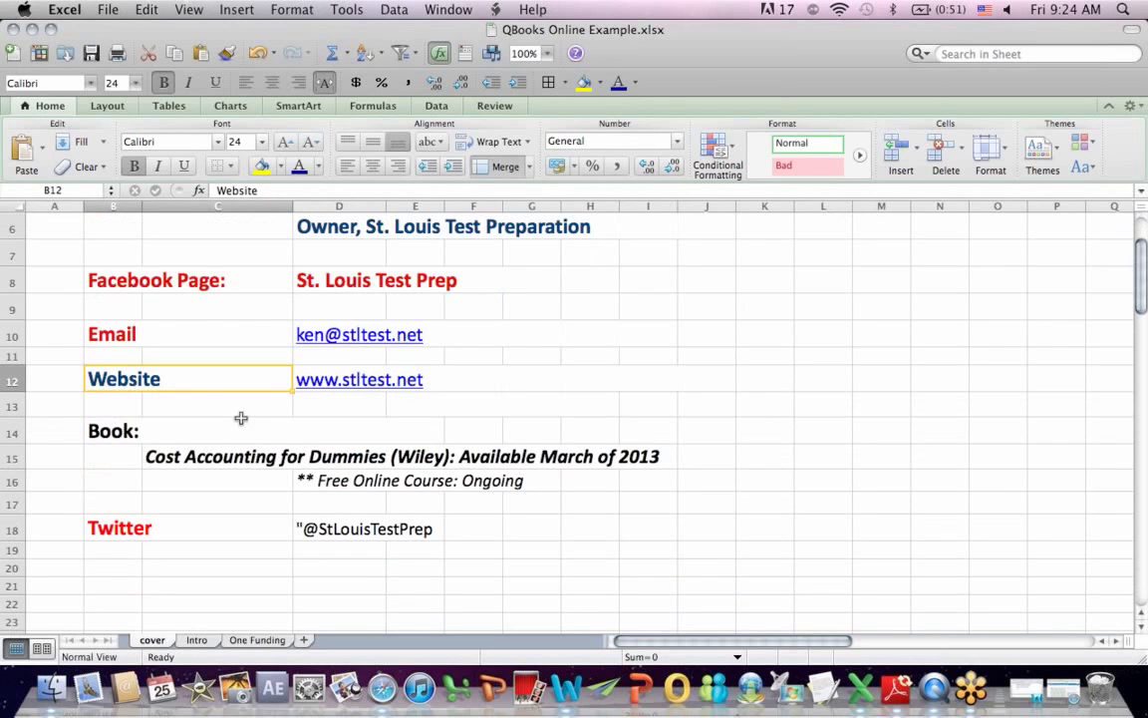
pyautogui.click(205, 454)
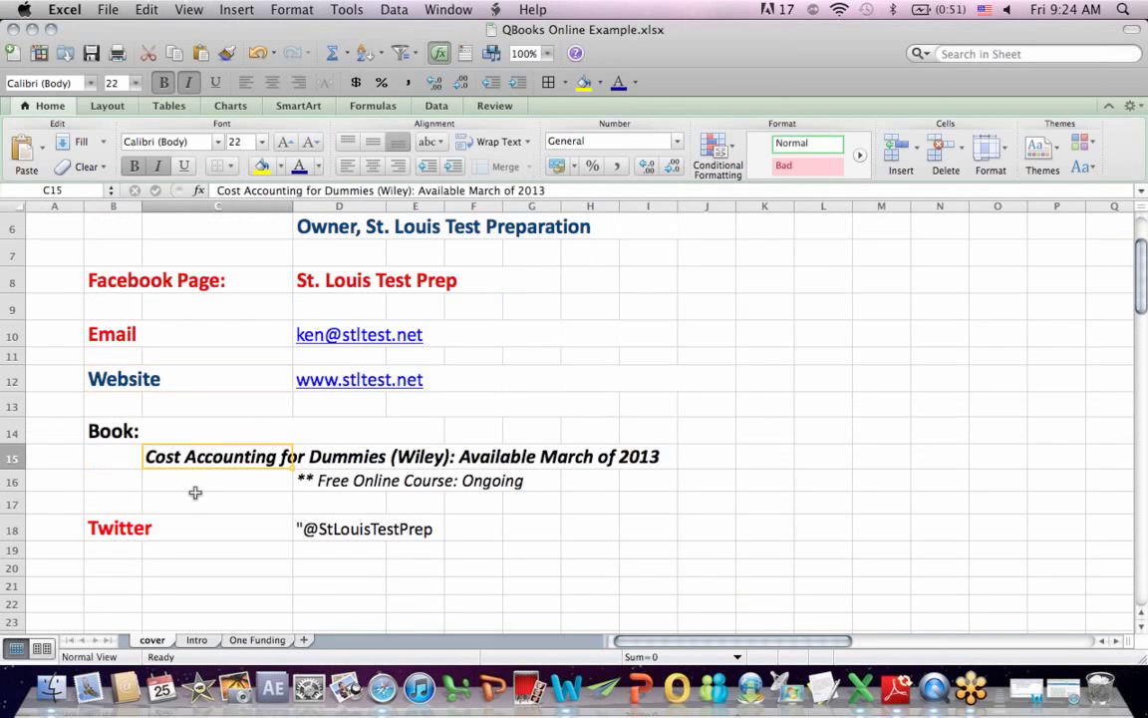
# Step: Review the checked Chart of Accounts and Preferences rows on the Intro checklist, then return to QuickBooks
pyautogui.click(196, 640)
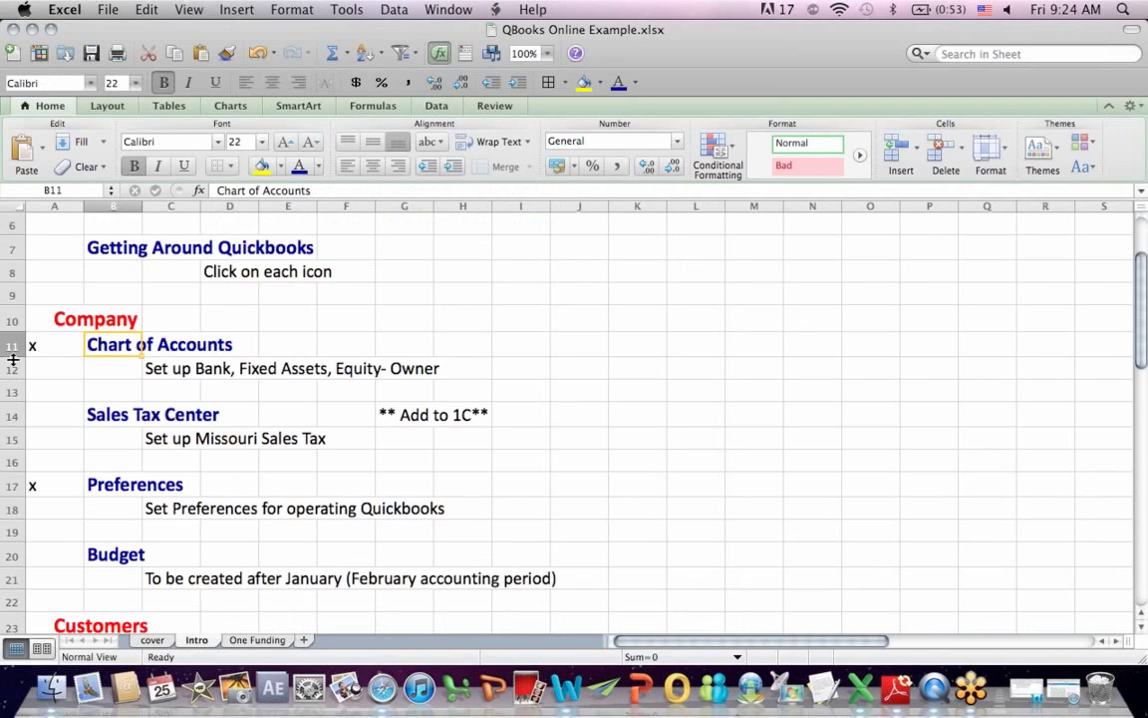
pyautogui.moveTo(34, 344); pyautogui.dragTo(269, 360)
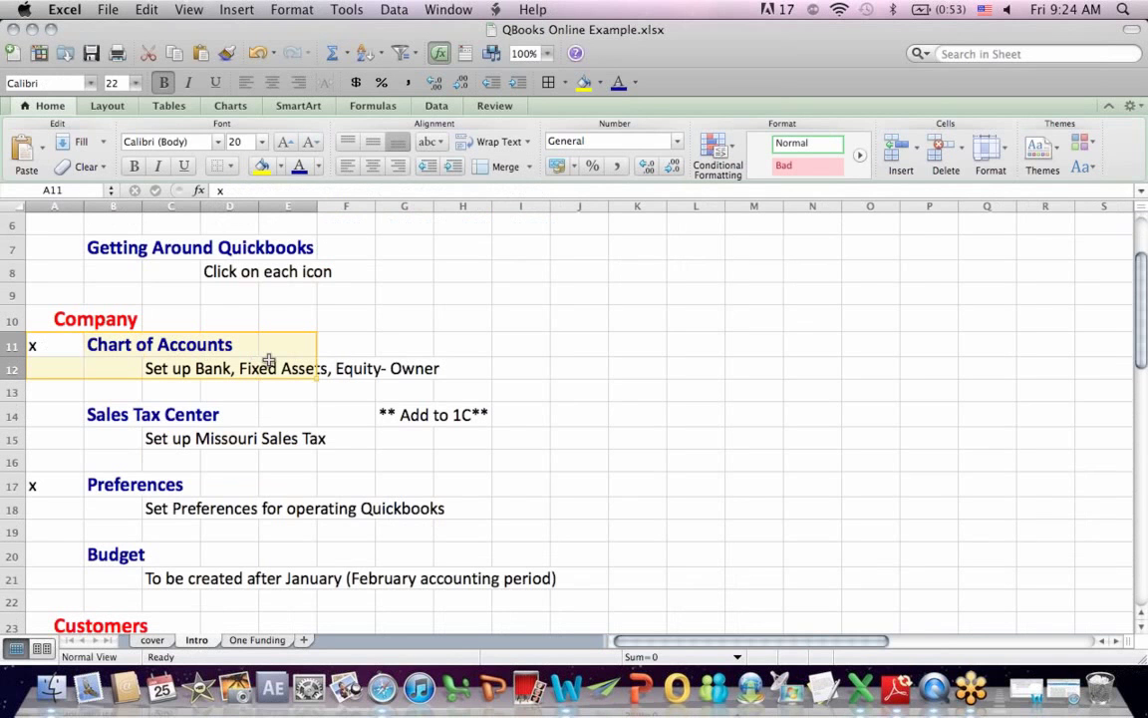
pyautogui.moveTo(52, 487); pyautogui.dragTo(317, 508)
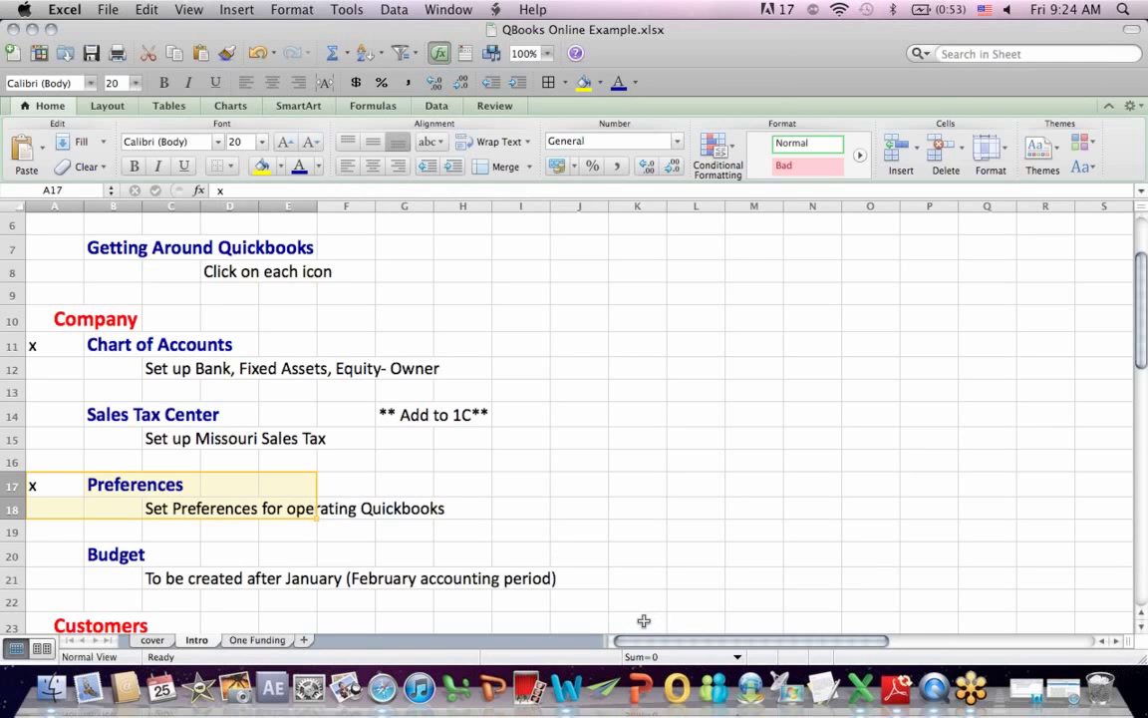
pyautogui.click(385, 689)
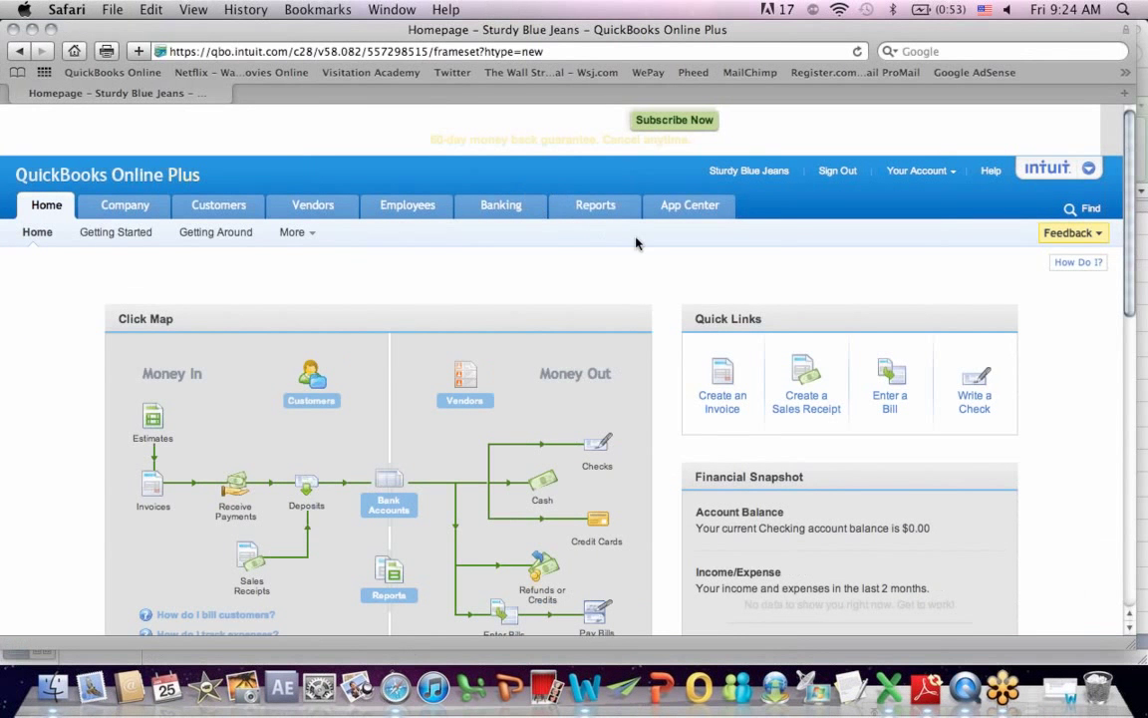
# Step: Go to Company > Budgets, bringing up the Creating a budget interview at page 1 of 4
pyautogui.click(124, 210)
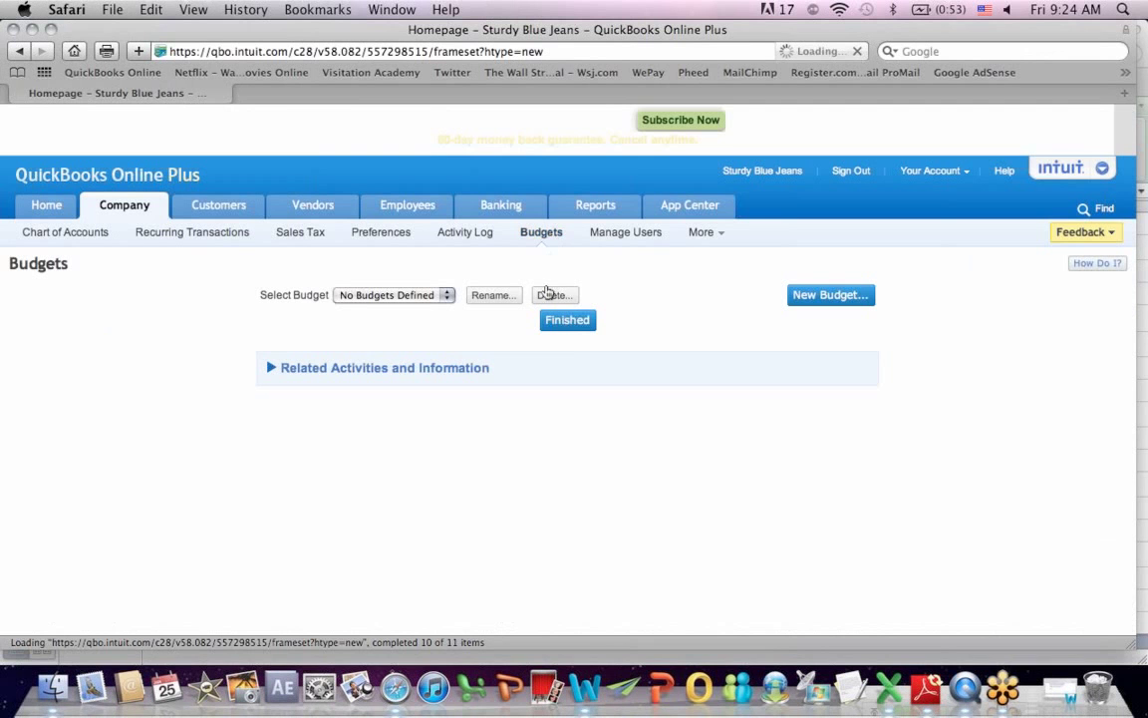
pyautogui.click(830, 295)
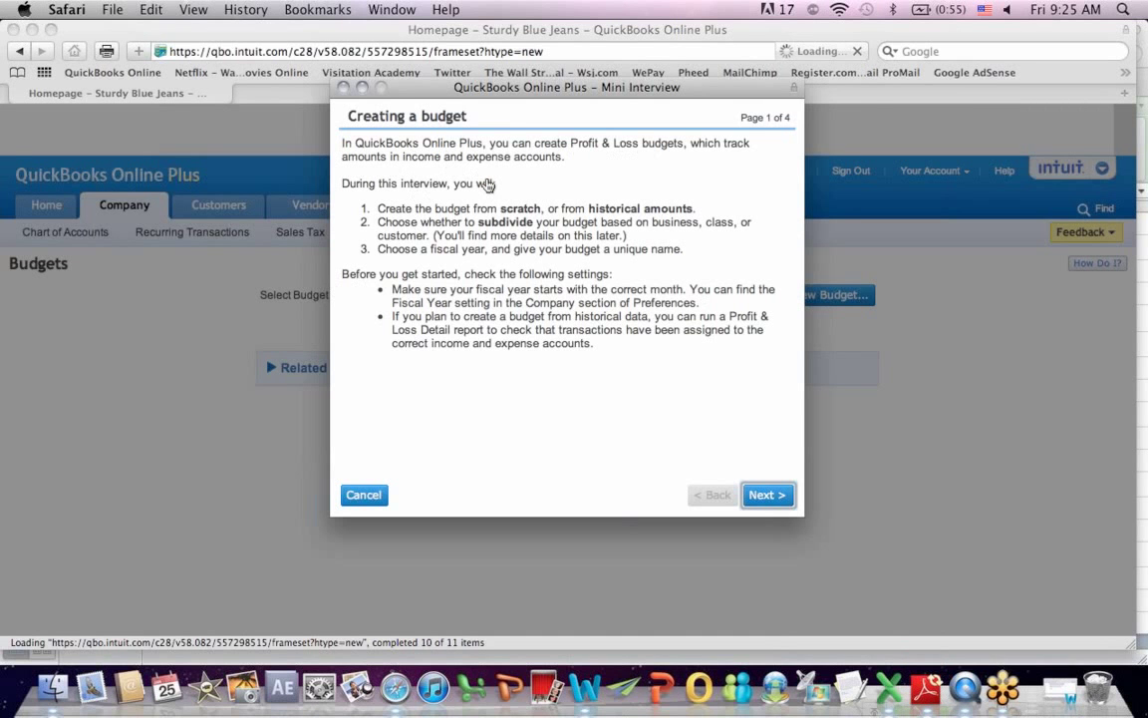
pyautogui.click(343, 89)
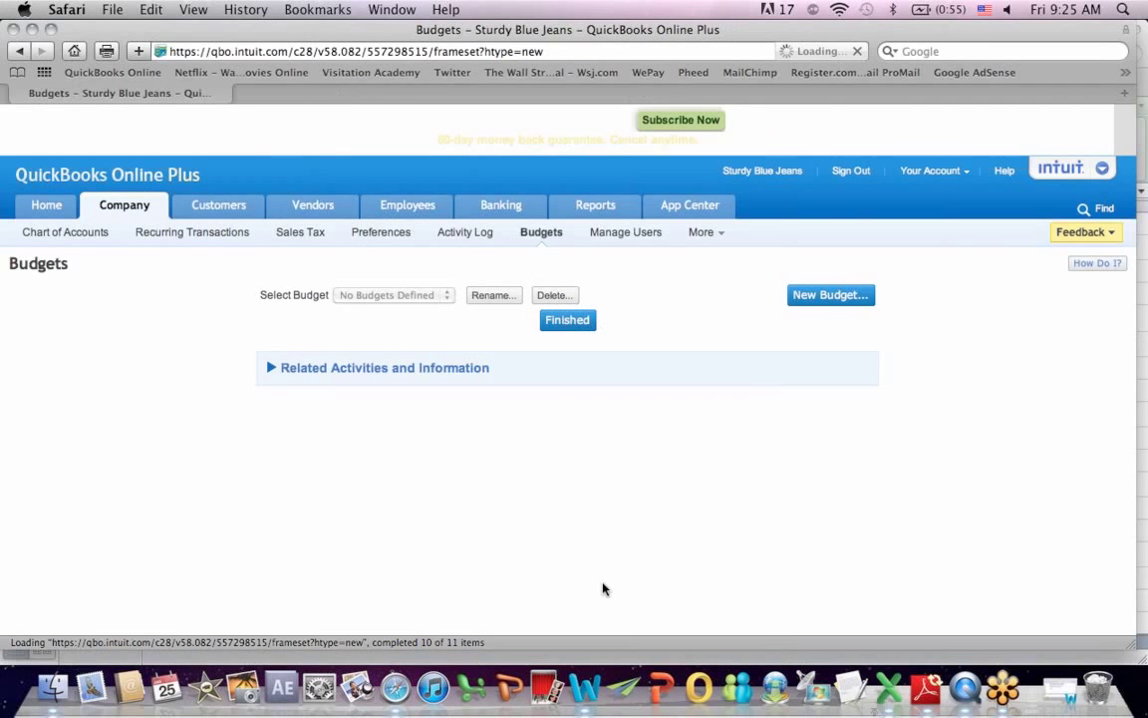
# Step: Put an x beside the Budget item in cell A20 of the Excel Intro checklist
pyautogui.click(890, 688)
pyautogui.click(35, 553)
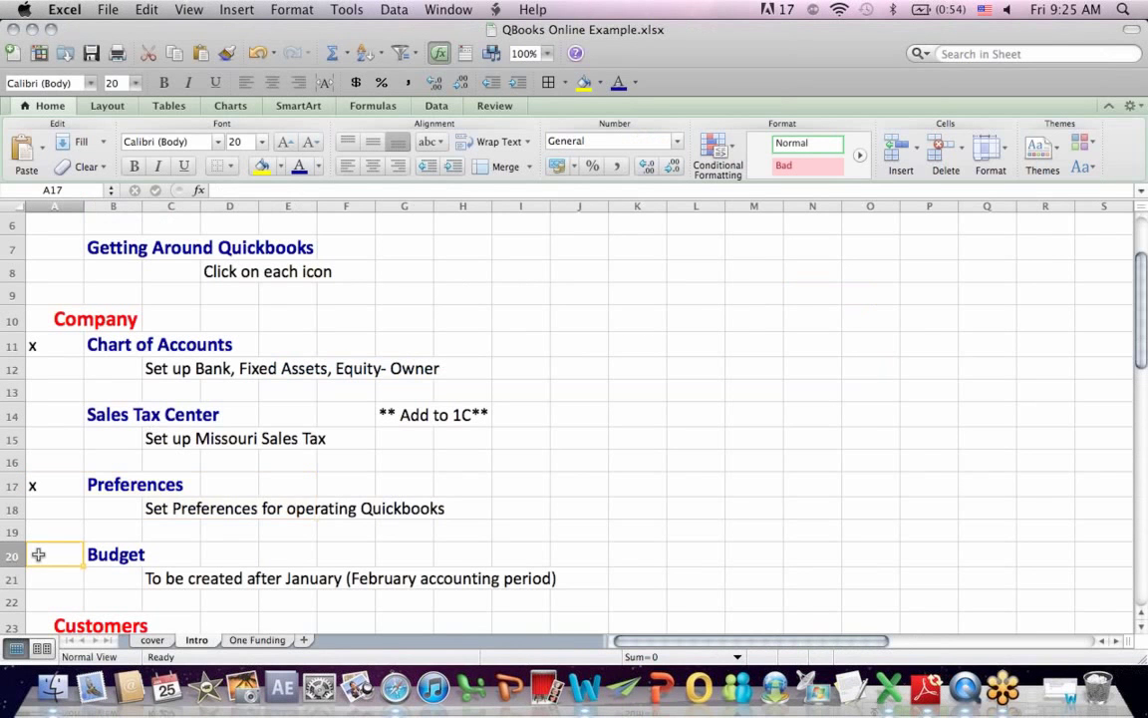
pyautogui.write('x')
pyautogui.press('Return')
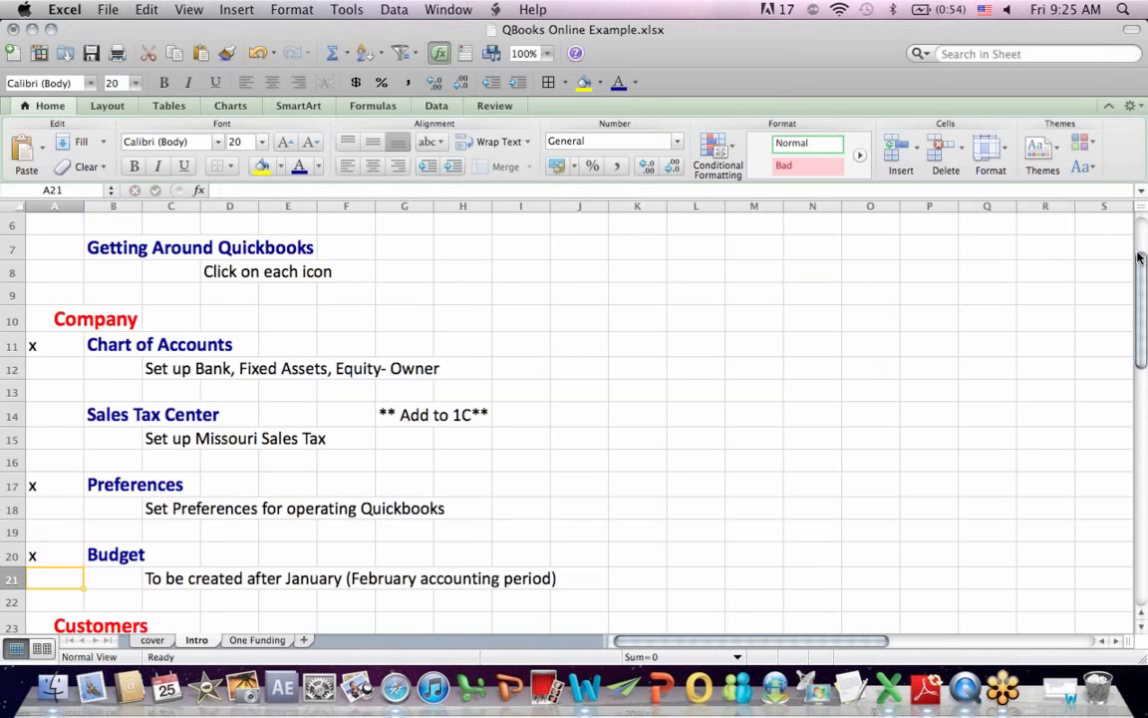
# Step: Select the Customer Center and Set up new customer rows, then return to QuickBooks
pyautogui.scroll(-4, 1143, 289)
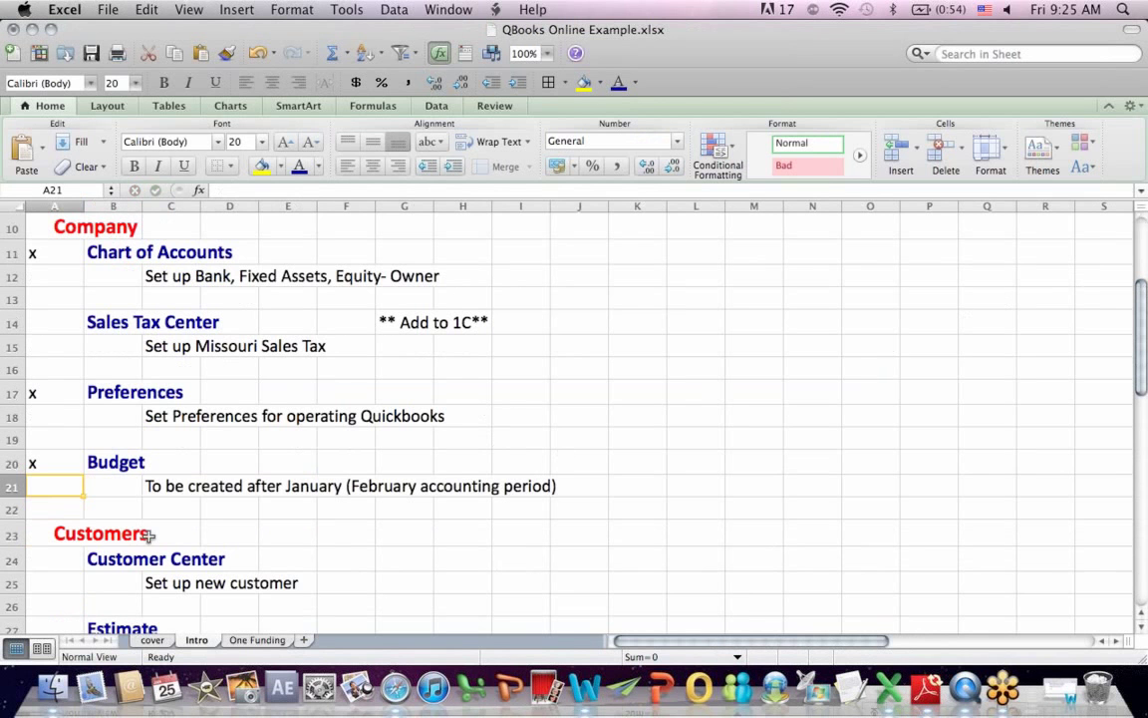
pyautogui.click(103, 564)
pyautogui.click(174, 584)
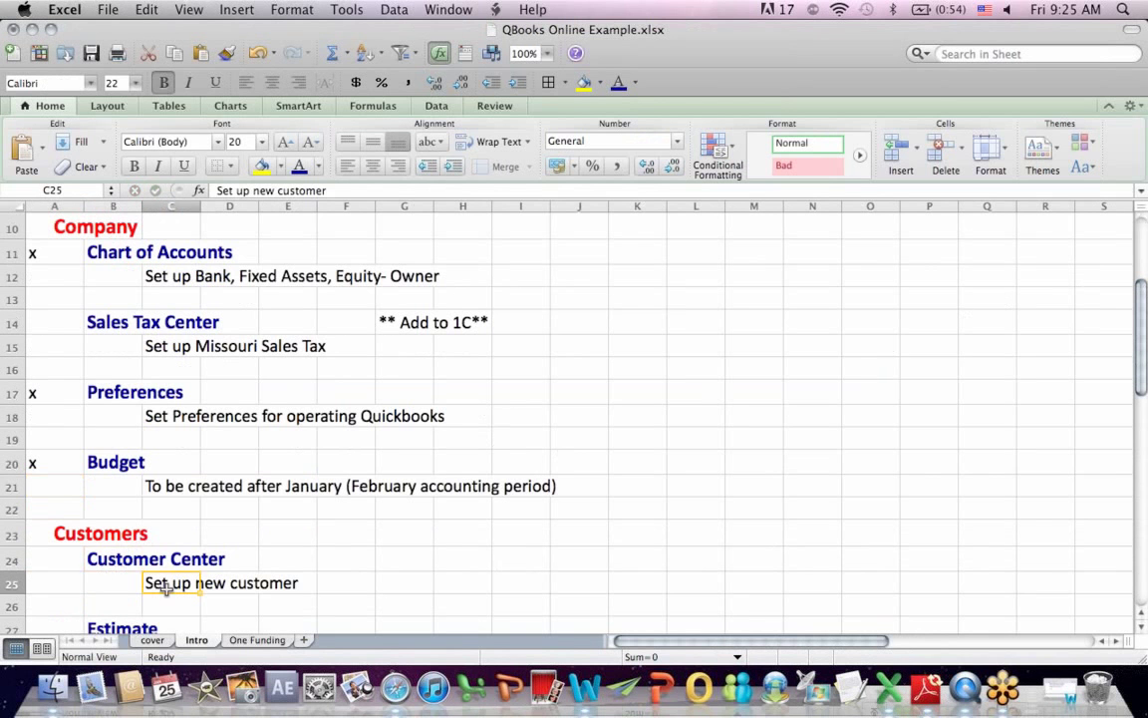
pyautogui.click(394, 700)
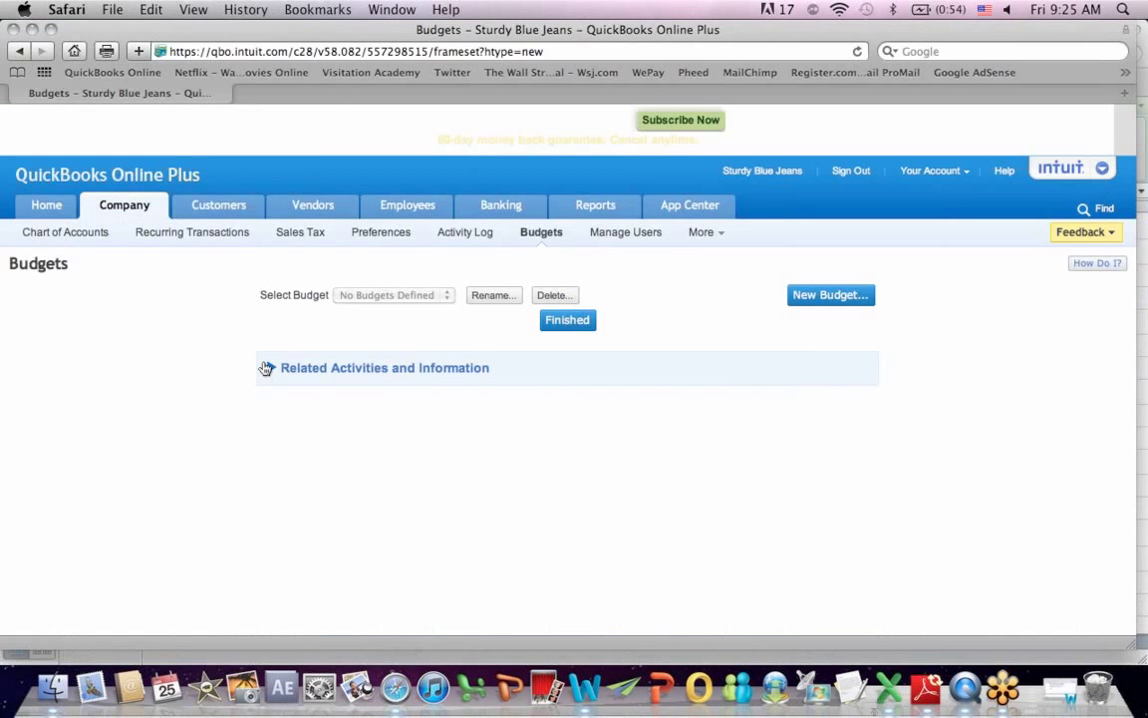
# Step: Open the Customer Center, listing Fancy Clothing with a 0.00 open balance
pyautogui.moveTo(230, 200)
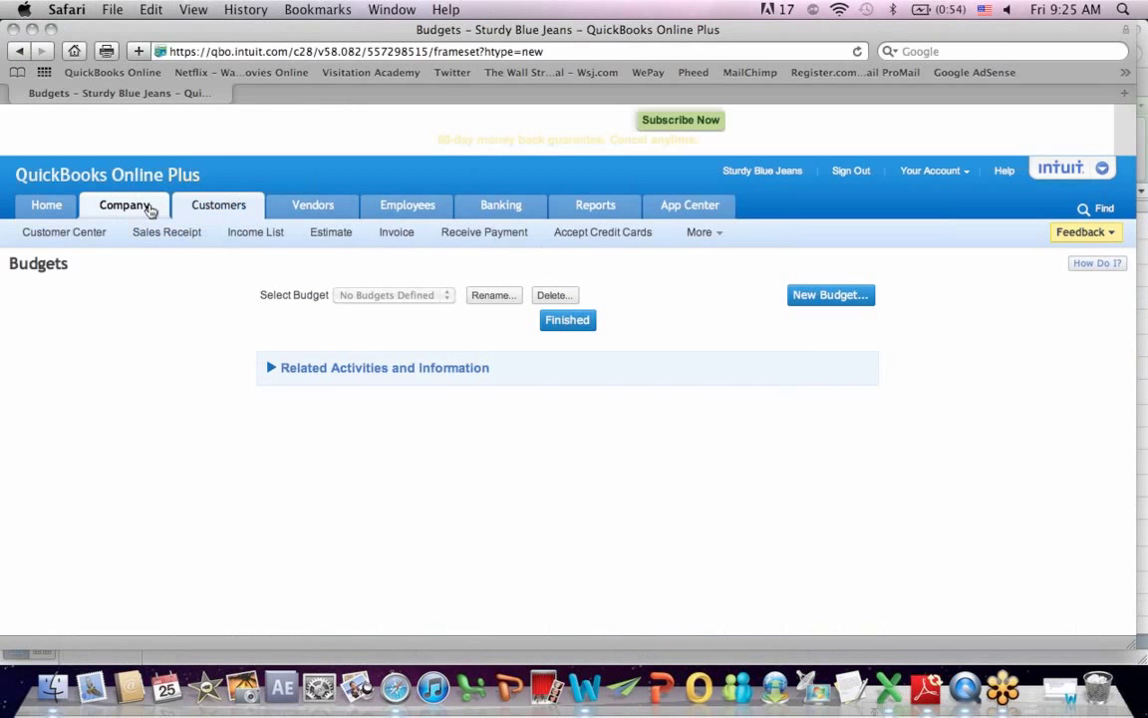
pyautogui.click(77, 235)
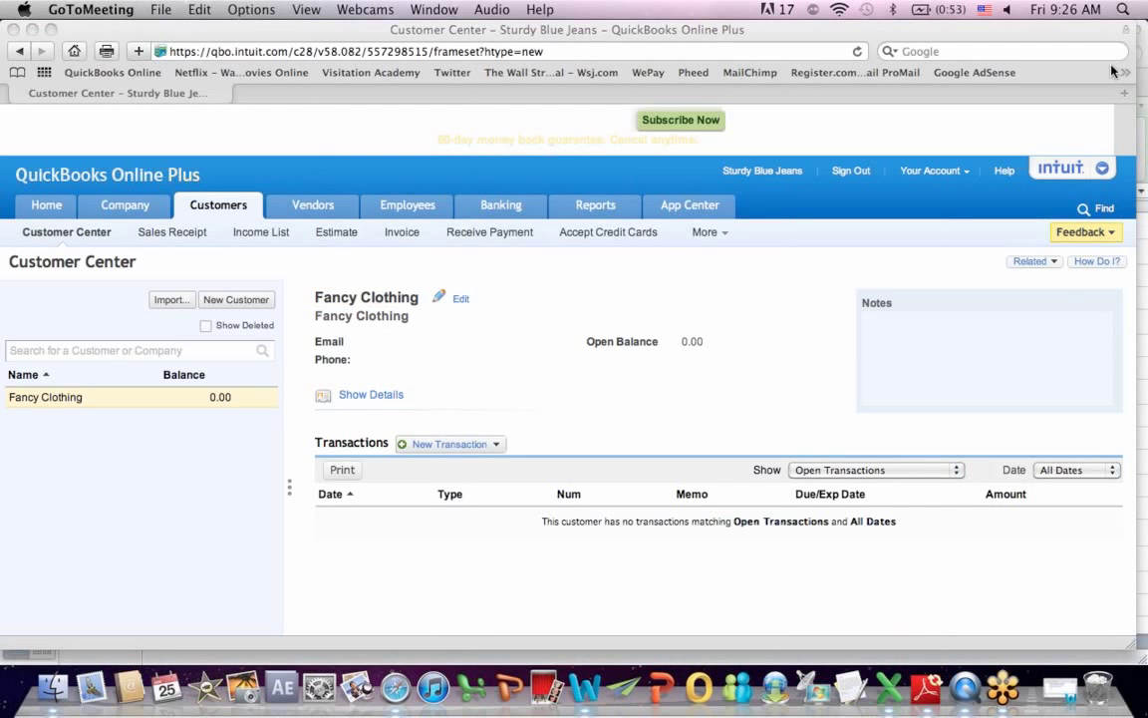
pyautogui.click(1089, 118)
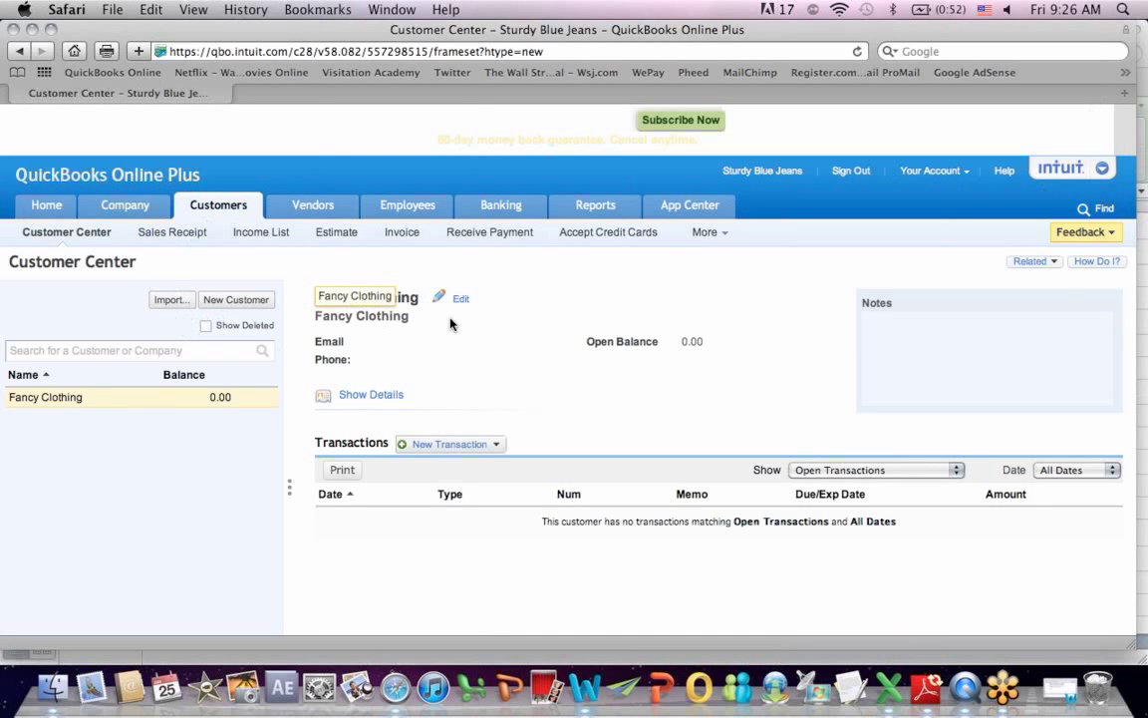
pyautogui.click(231, 300)
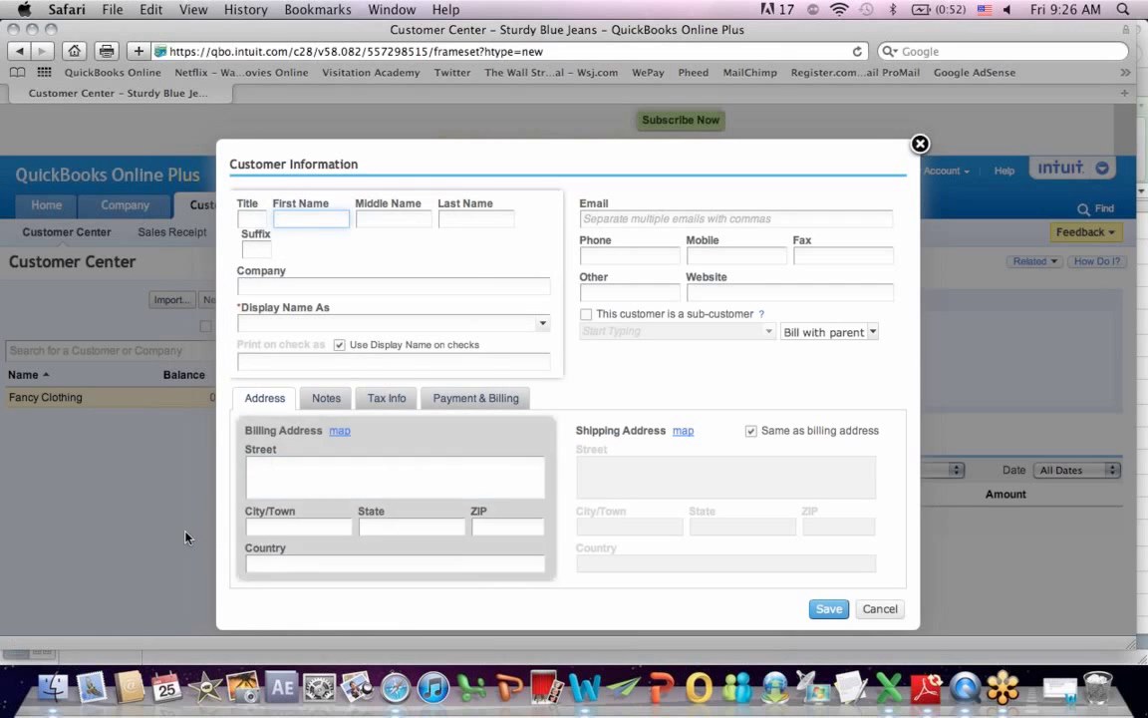
pyautogui.click(266, 560)
pyautogui.click(883, 223)
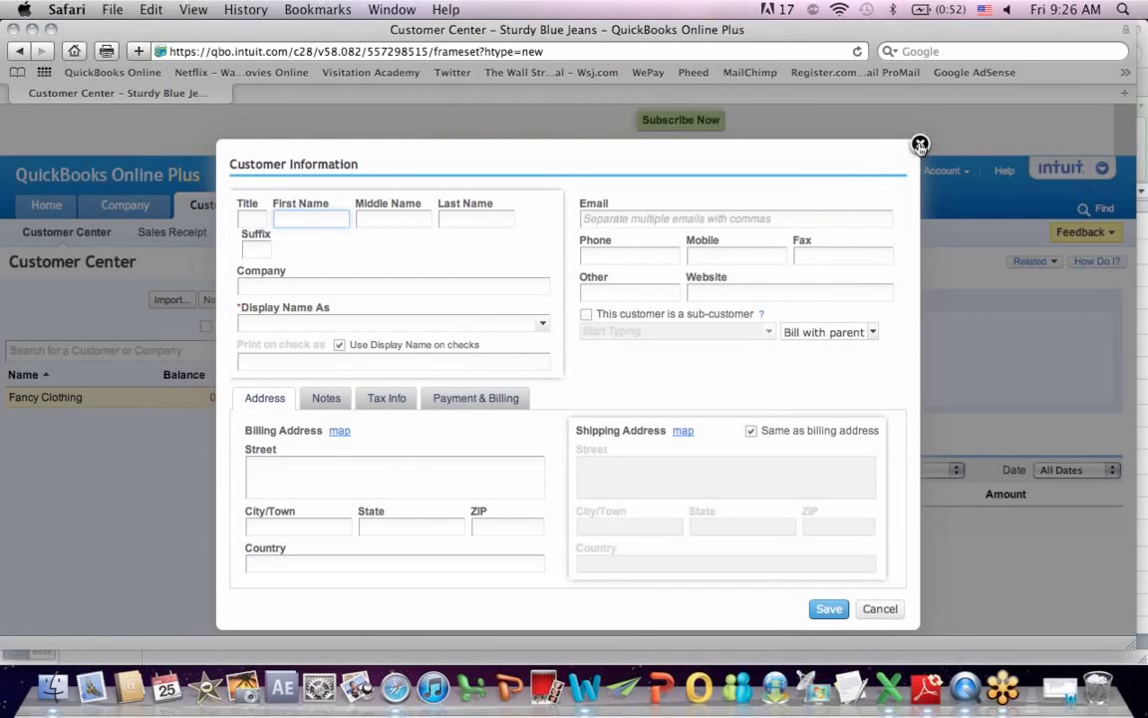
pyautogui.click(918, 145)
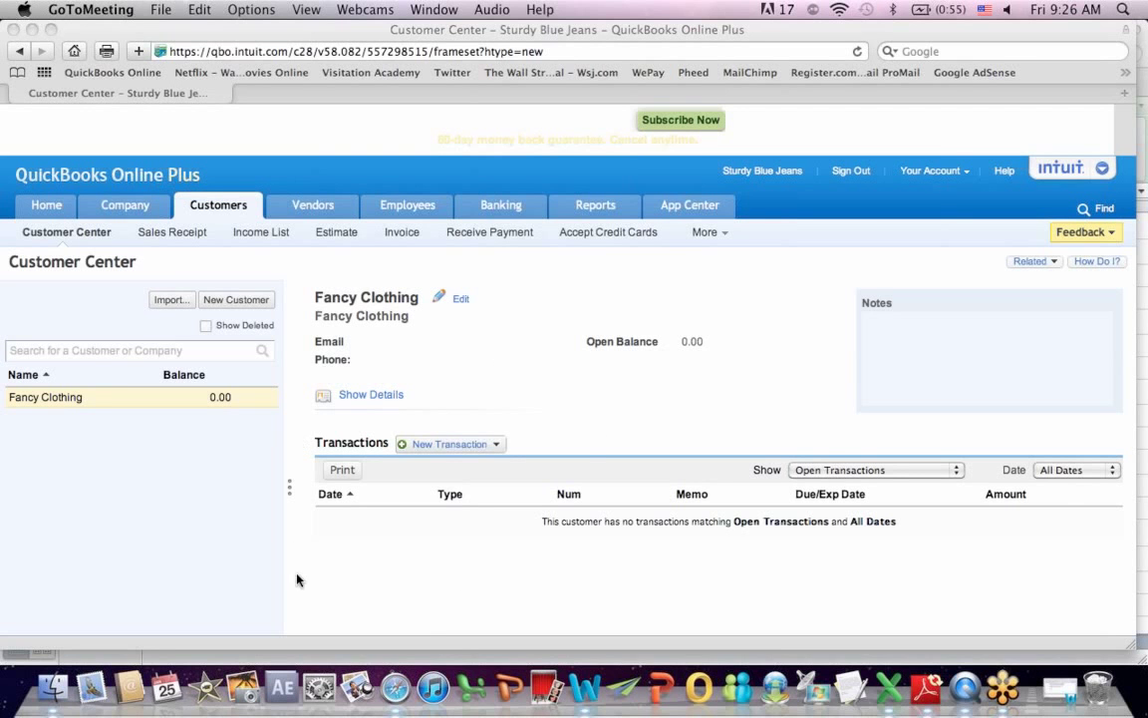
pyautogui.click(460, 299)
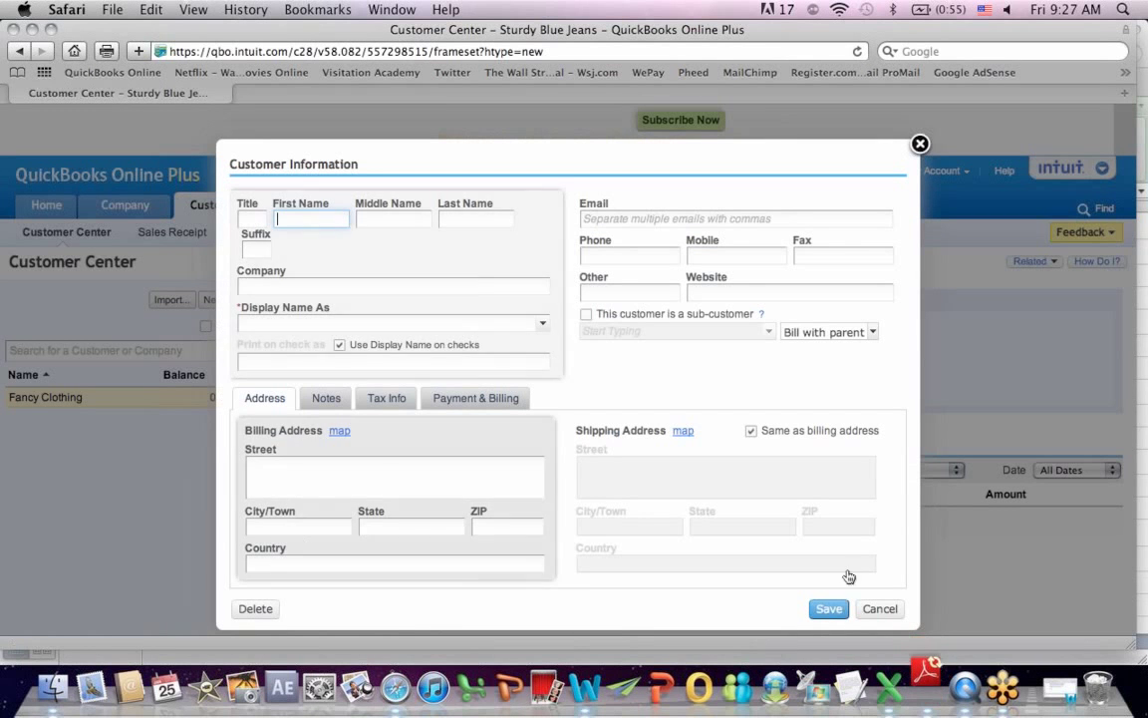
pyautogui.click(919, 144)
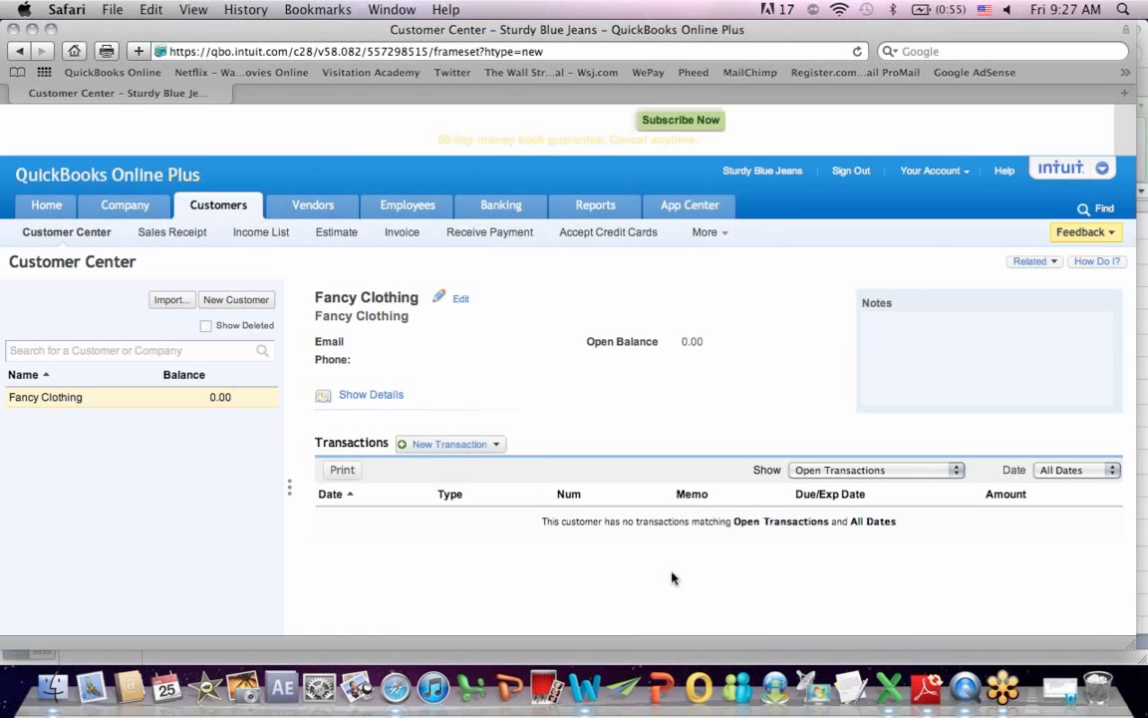
# Step: Enter an x in cell A24 beside Customer Center on the Excel checklist, then return to QuickBooks
pyautogui.click(885, 688)
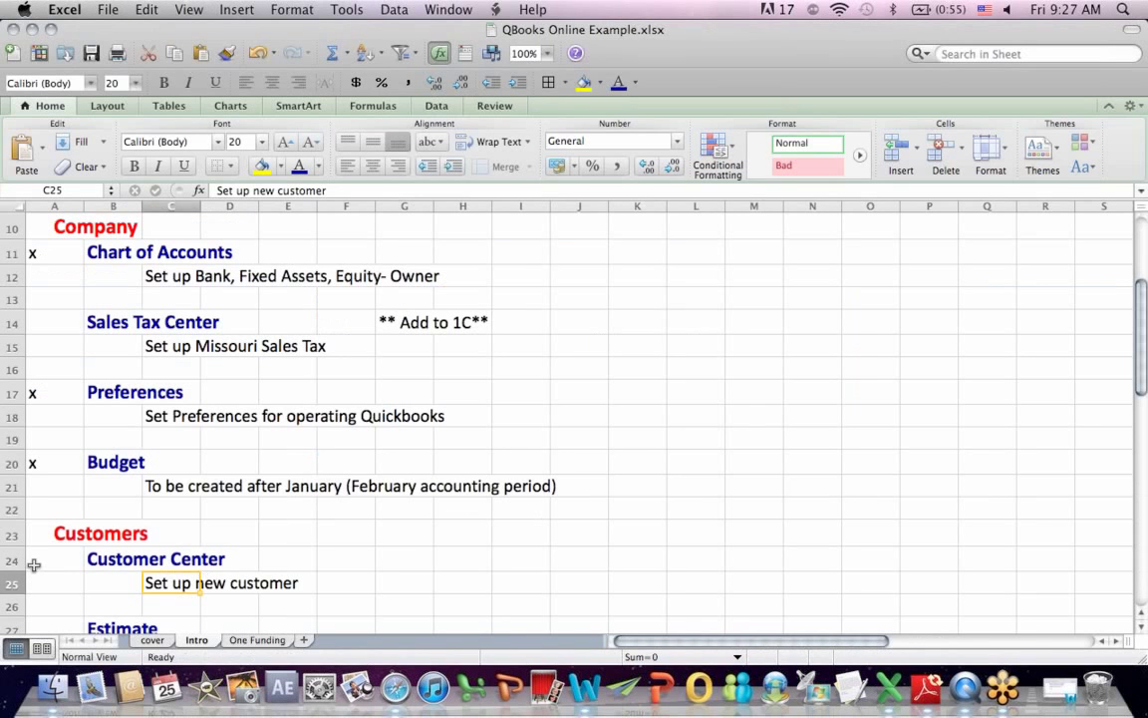
pyautogui.click(44, 559)
pyautogui.write('x')
pyautogui.press('Return')
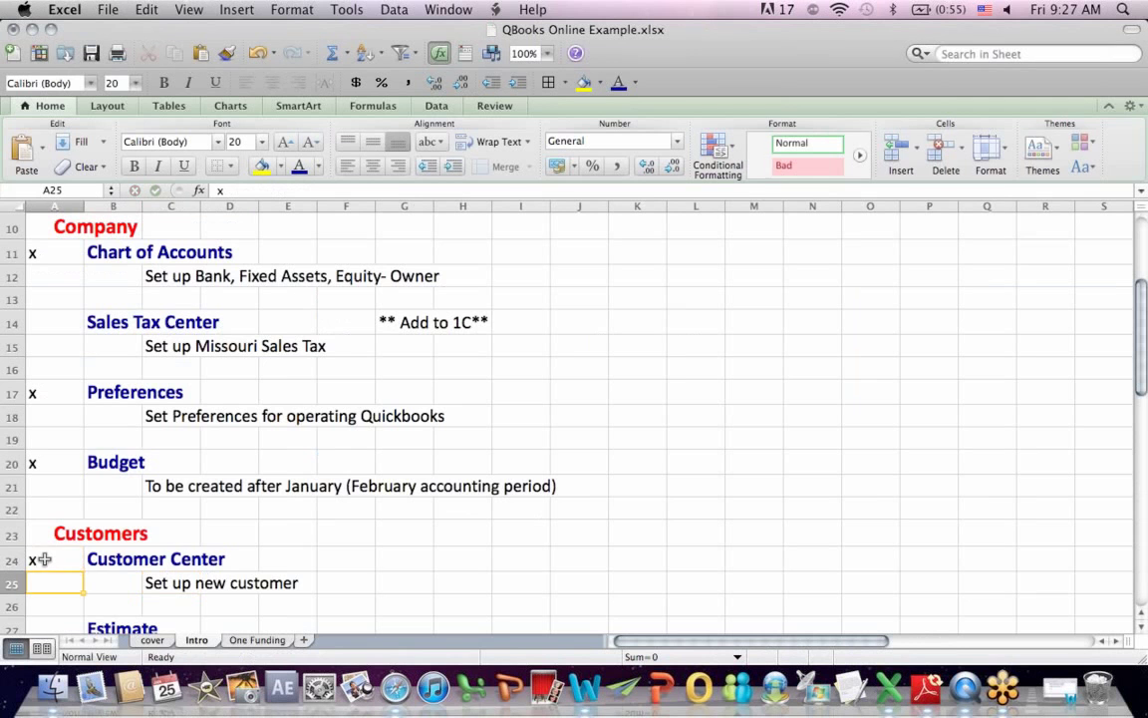
pyautogui.moveTo(1140, 319); pyautogui.dragTo(1140, 354)
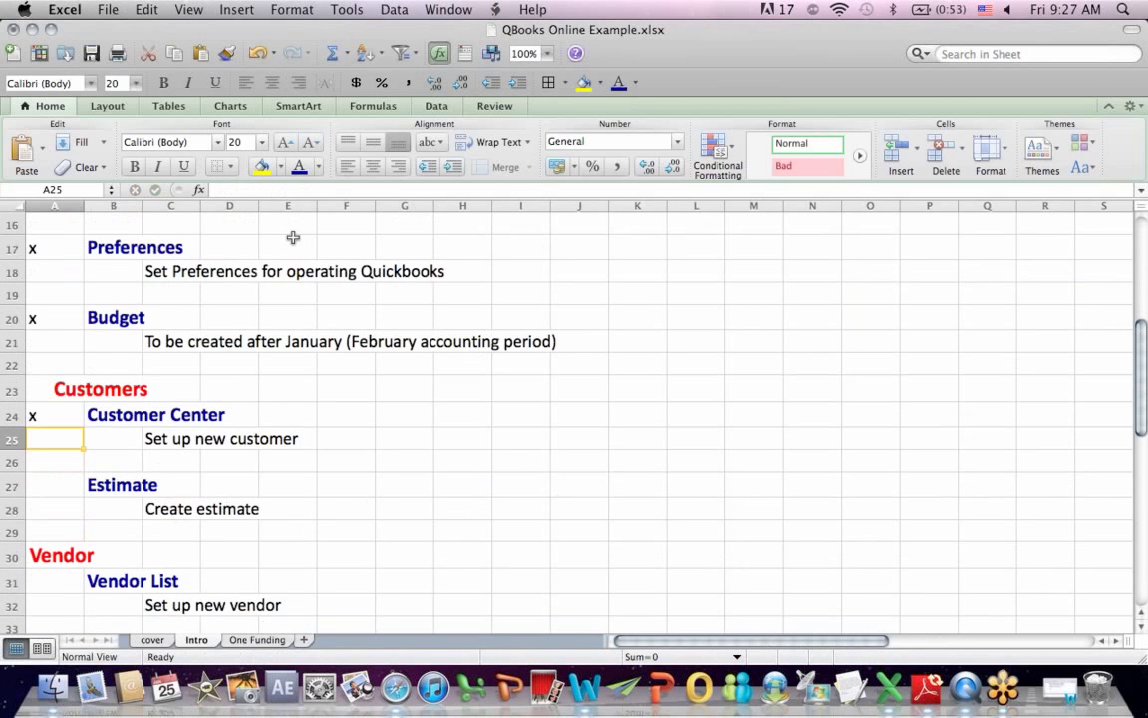
pyautogui.click(396, 688)
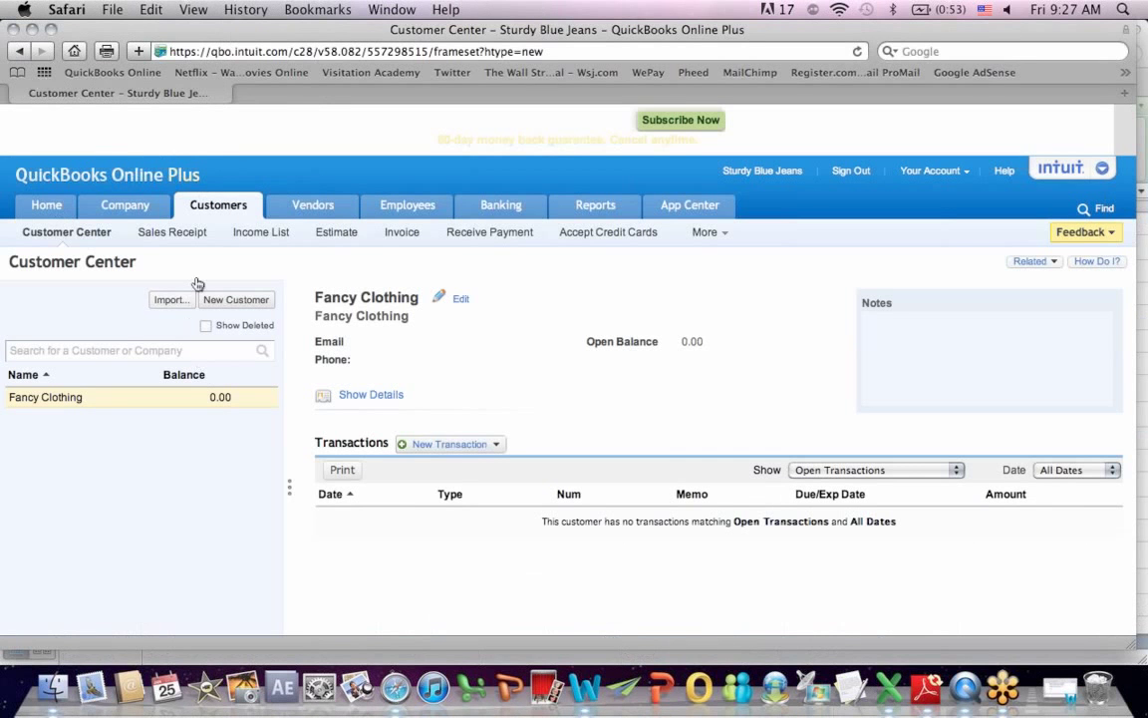
# Step: Start a new Pending estimate 1001 dated 01/25/2013 from the Customers menu
pyautogui.click(335, 235)
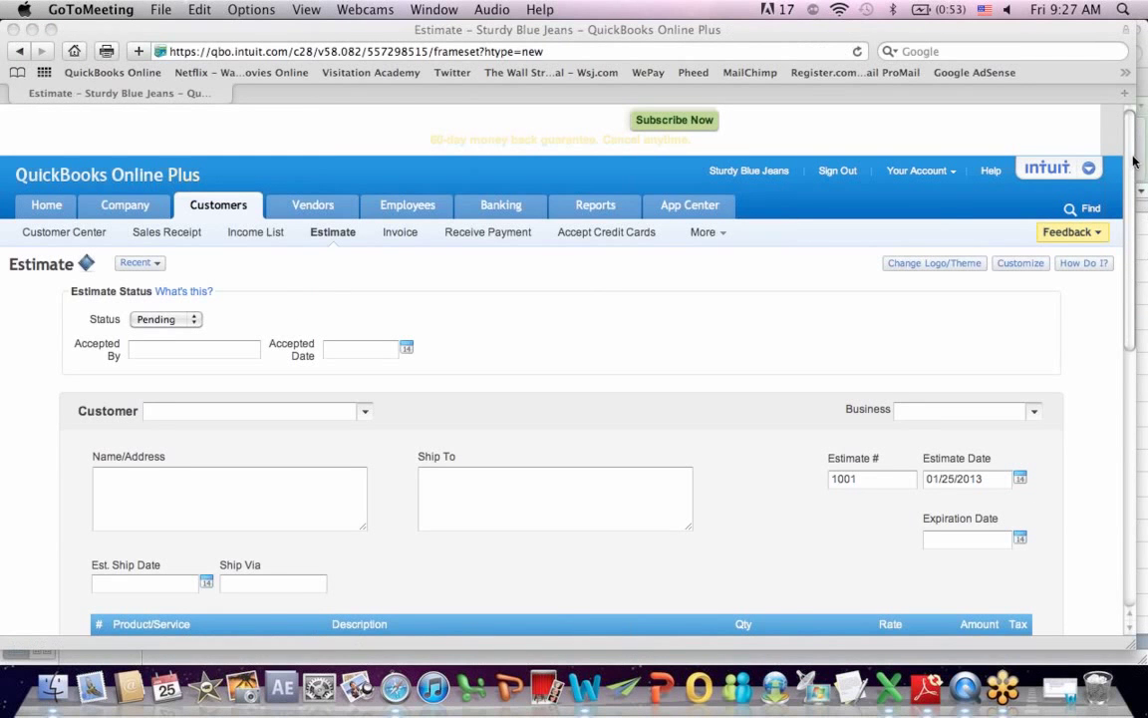
pyautogui.moveTo(1133, 161); pyautogui.dragTo(1133, 195)
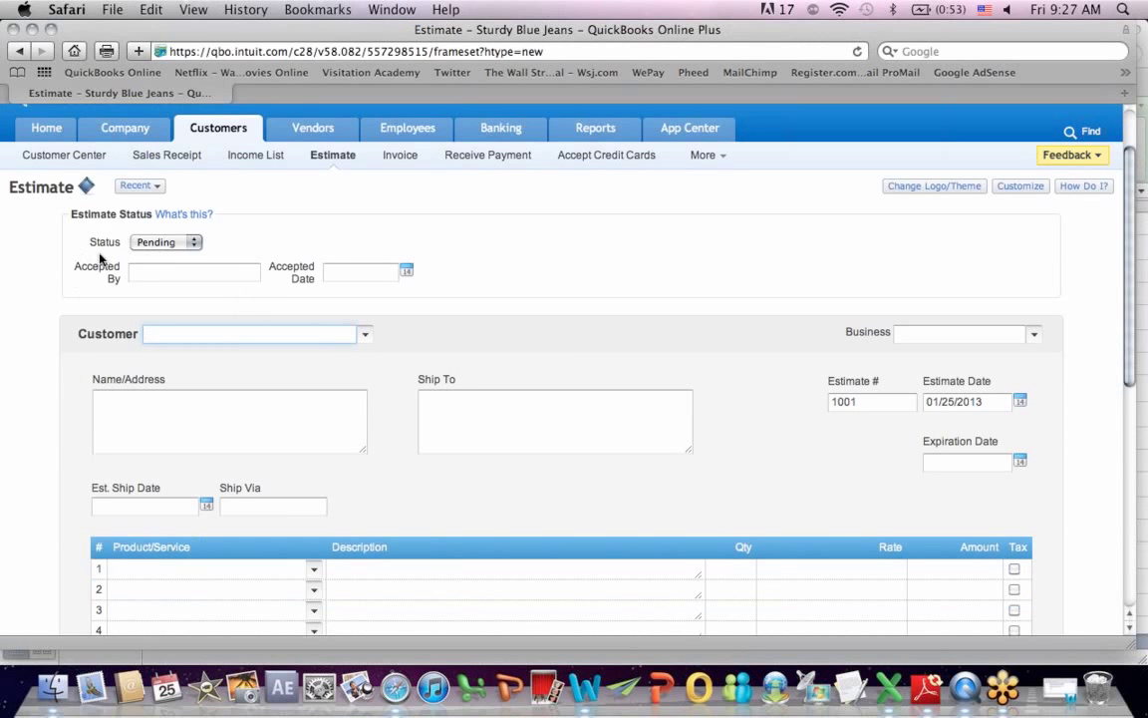
# Step: Change estimate 1001's status from Pending to Accepted and select its first item line
pyautogui.click(197, 244)
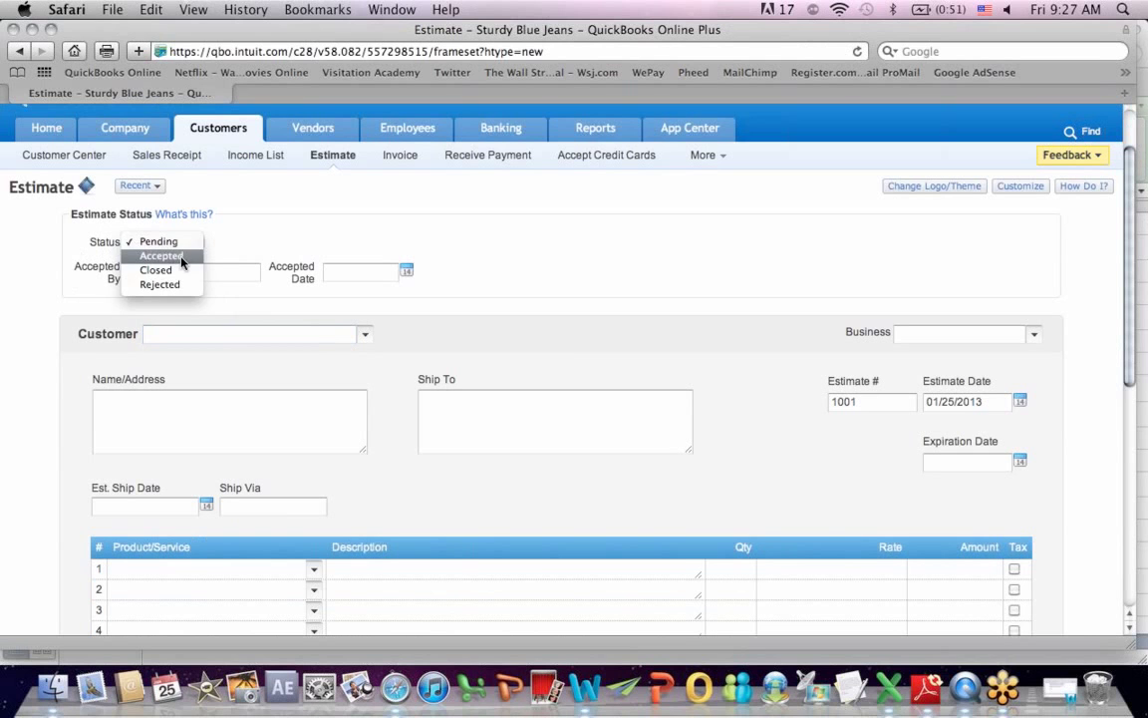
pyautogui.click(183, 257)
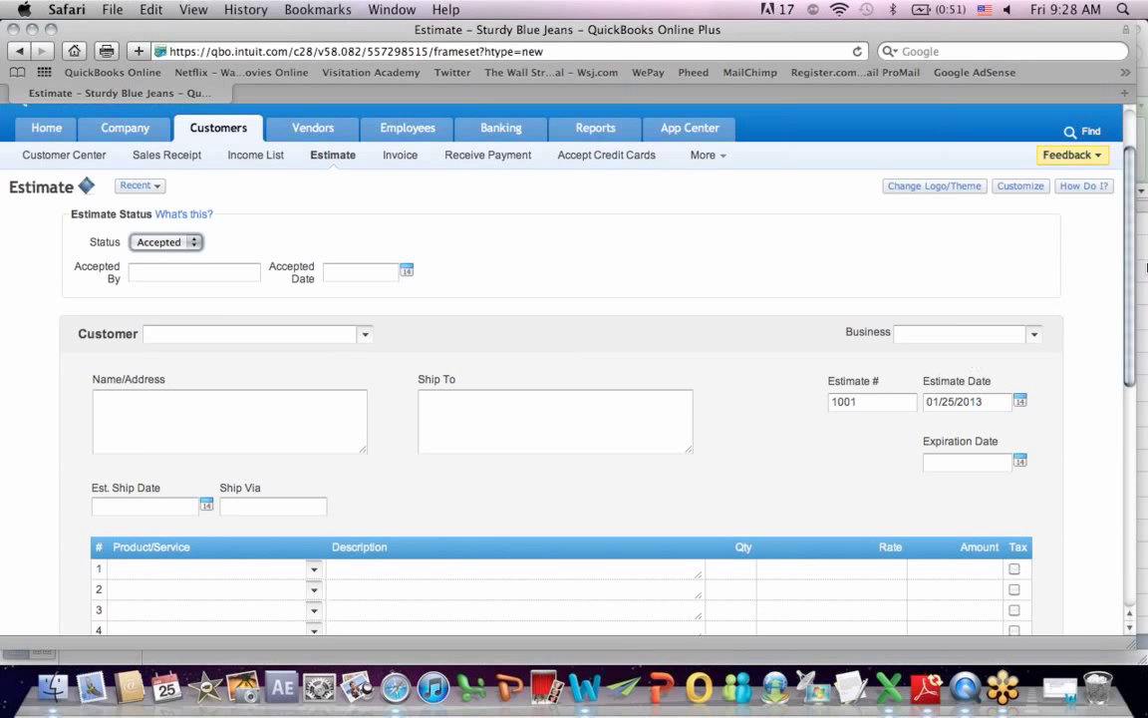
pyautogui.moveTo(1133, 183); pyautogui.dragTo(1142, 299)
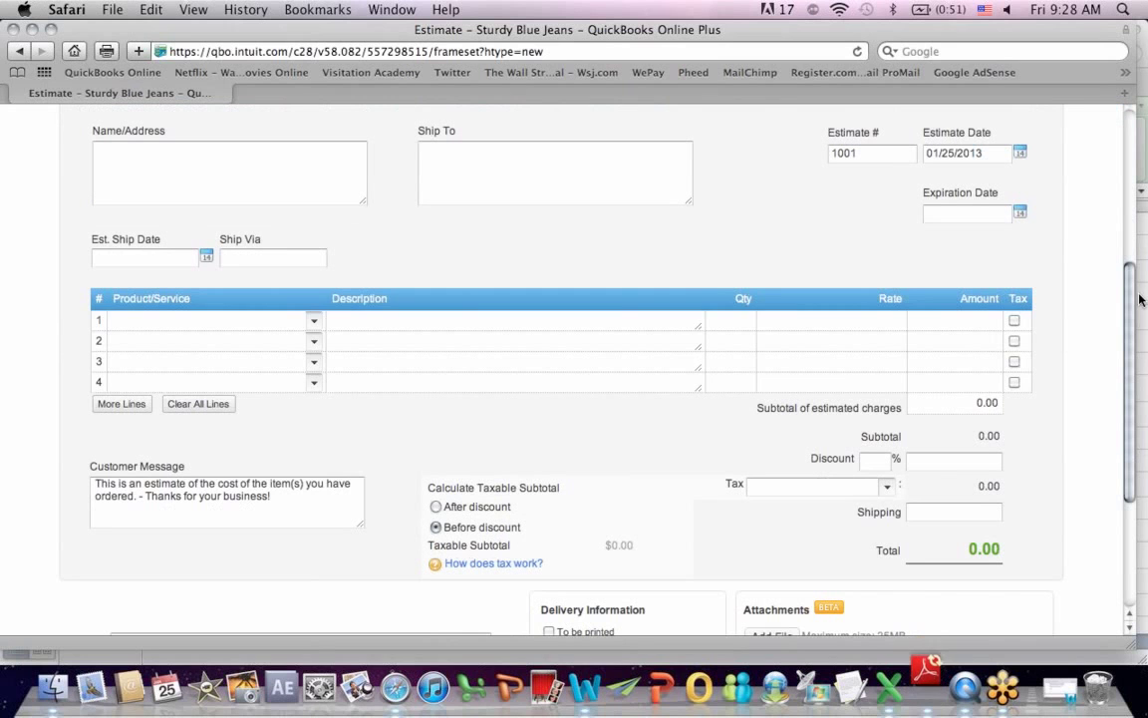
pyautogui.click(118, 320)
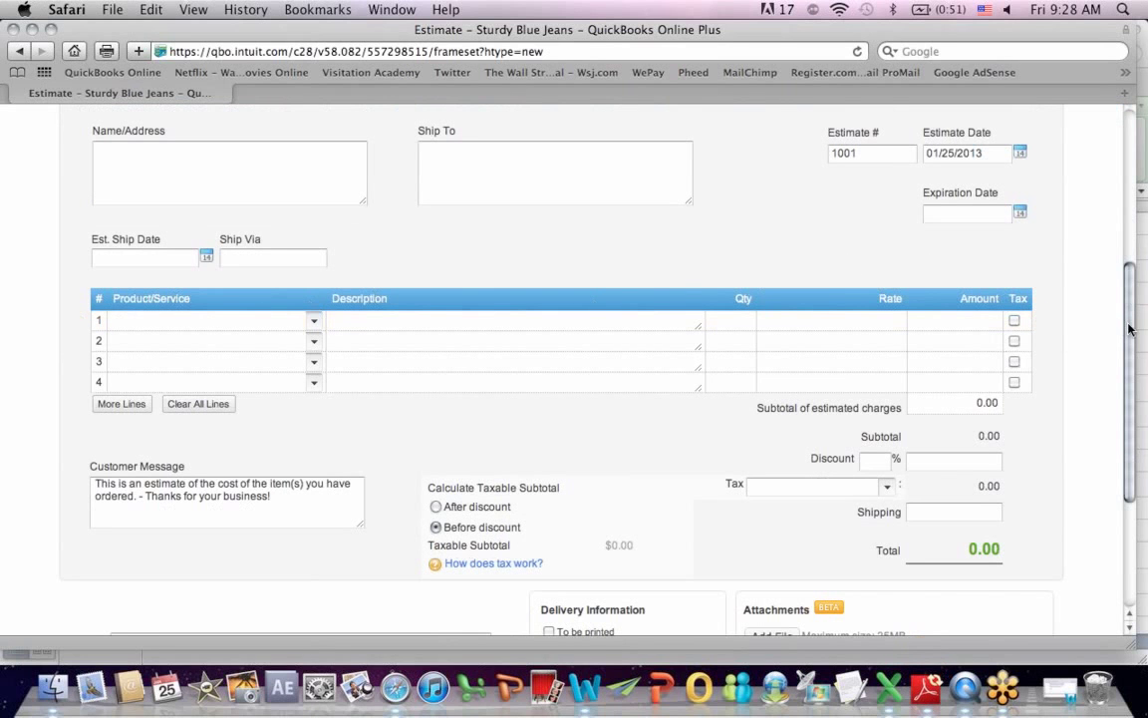
pyautogui.moveTo(1136, 336); pyautogui.dragTo(1142, 249)
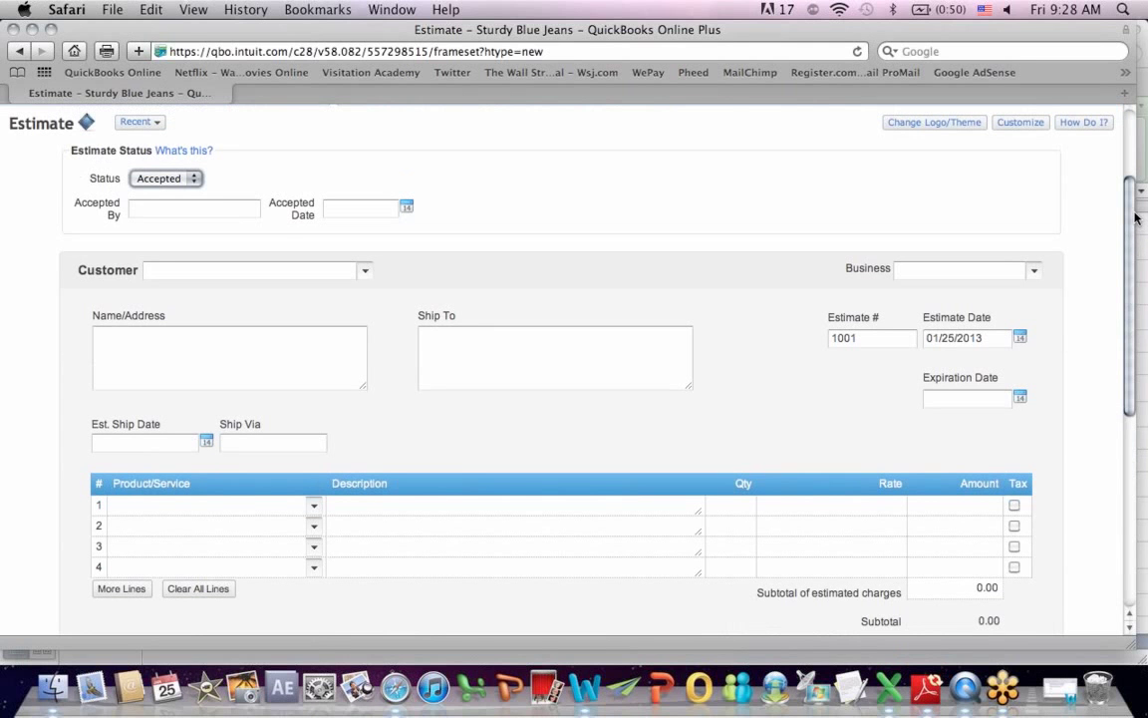
# Step: Choose Fancy Clothing as estimate 1001's customer so billing and shipping addresses fill in
pyautogui.moveTo(1136, 217); pyautogui.dragTo(1146, 487)
pyautogui.moveTo(1146, 372); pyautogui.dragTo(1147, 214)
pyautogui.click(365, 270)
pyautogui.click(176, 300)
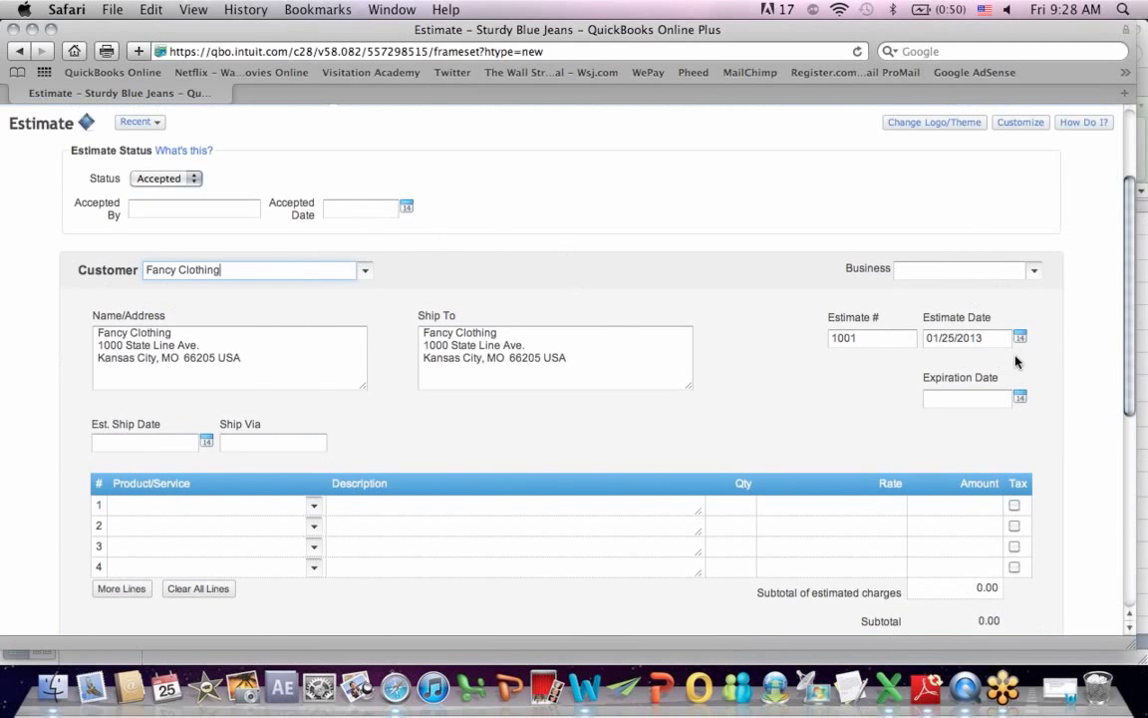
pyautogui.moveTo(1130, 183); pyautogui.dragTo(1142, 70)
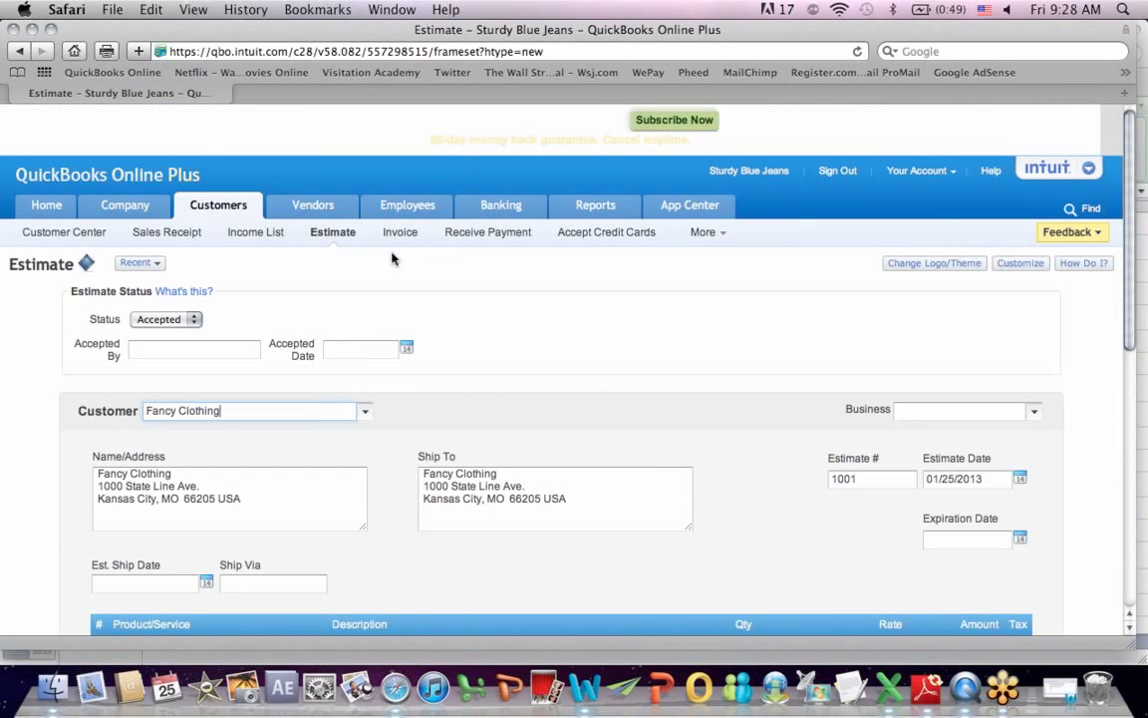
# Step: Show All recent transactions from the Recent list and dismiss the Mini Interview popup
pyautogui.click(149, 264)
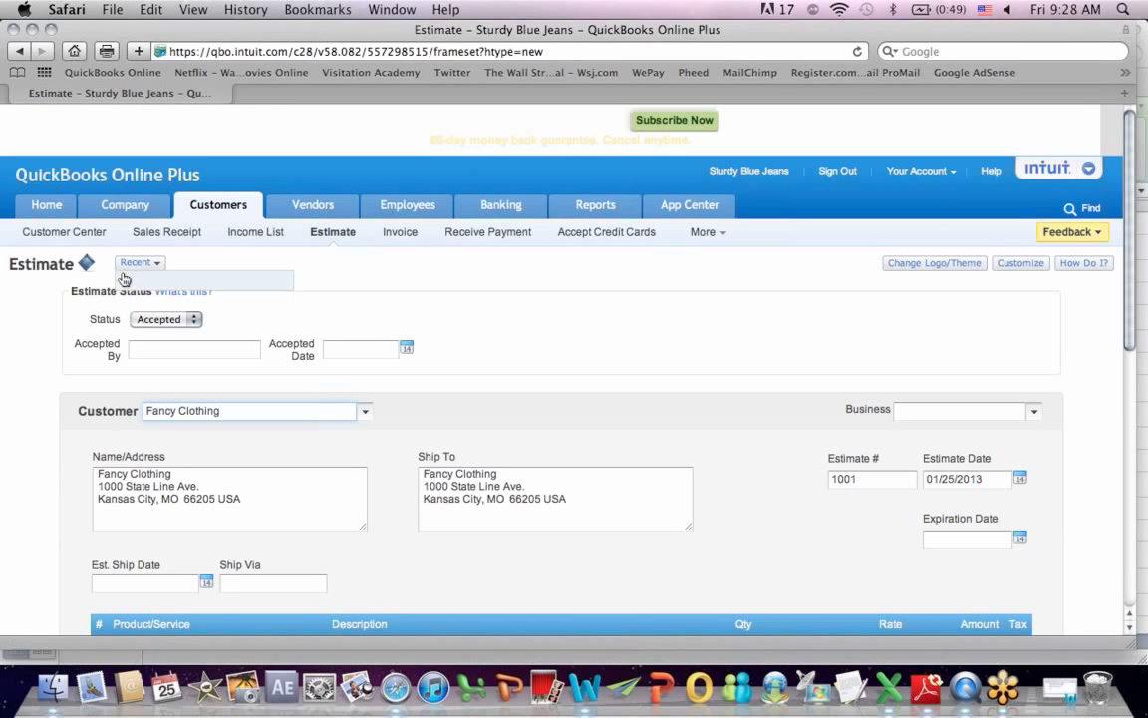
pyautogui.click(123, 282)
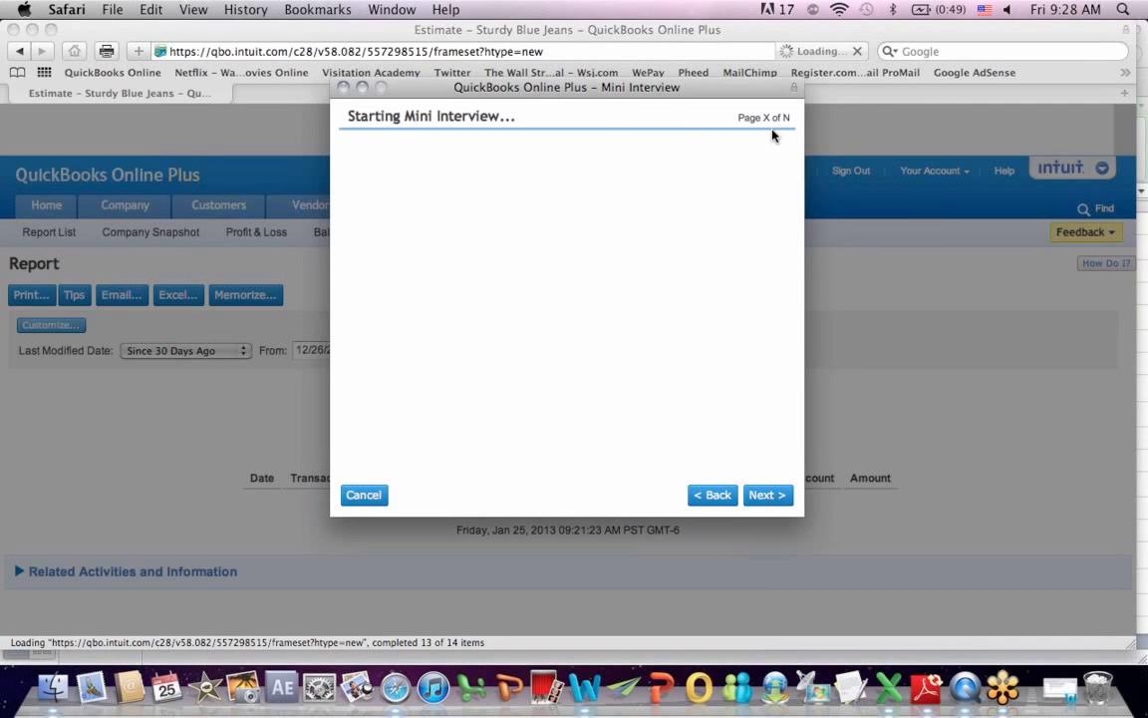
pyautogui.click(343, 89)
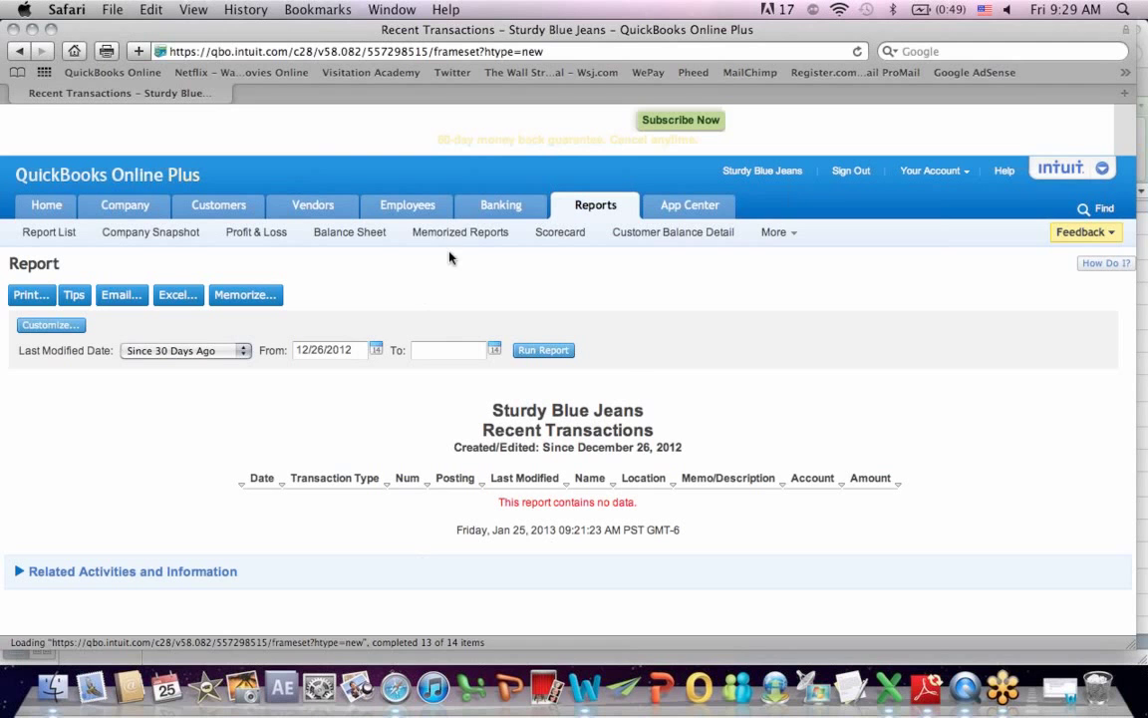
# Step: Reopen a blank estimate 1001 and mark the Estimate item done with an x in cell A27
pyautogui.moveTo(199, 204)
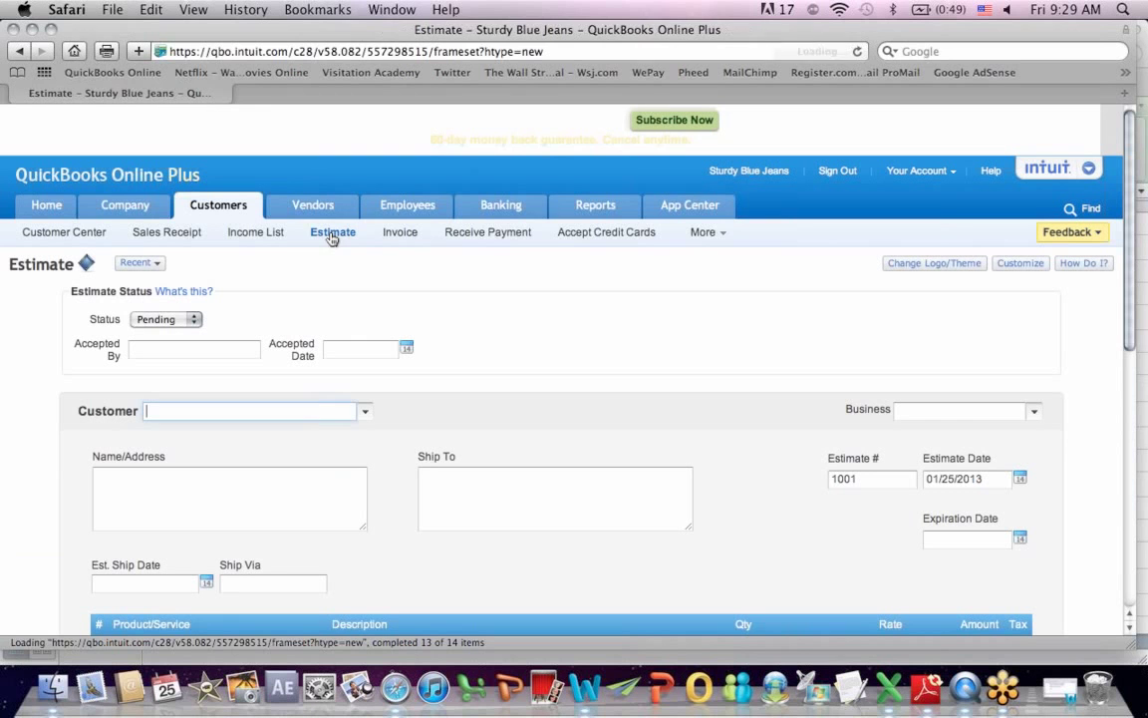
pyautogui.click(48, 206)
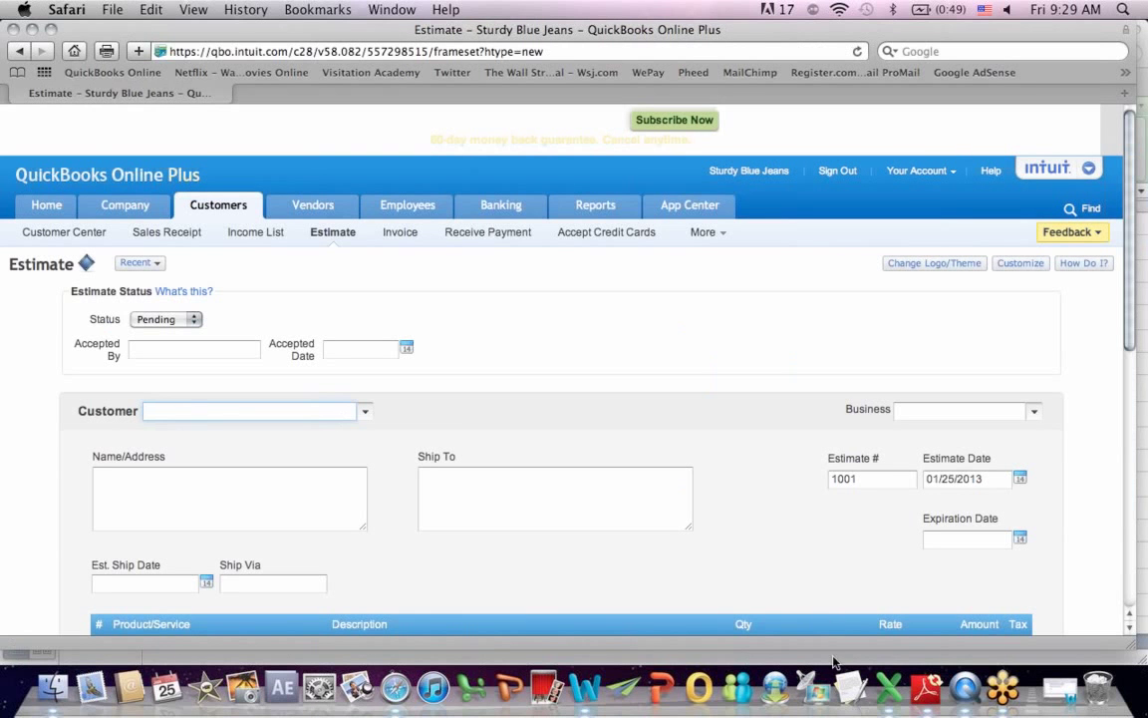
pyautogui.click(888, 703)
pyautogui.click(53, 484)
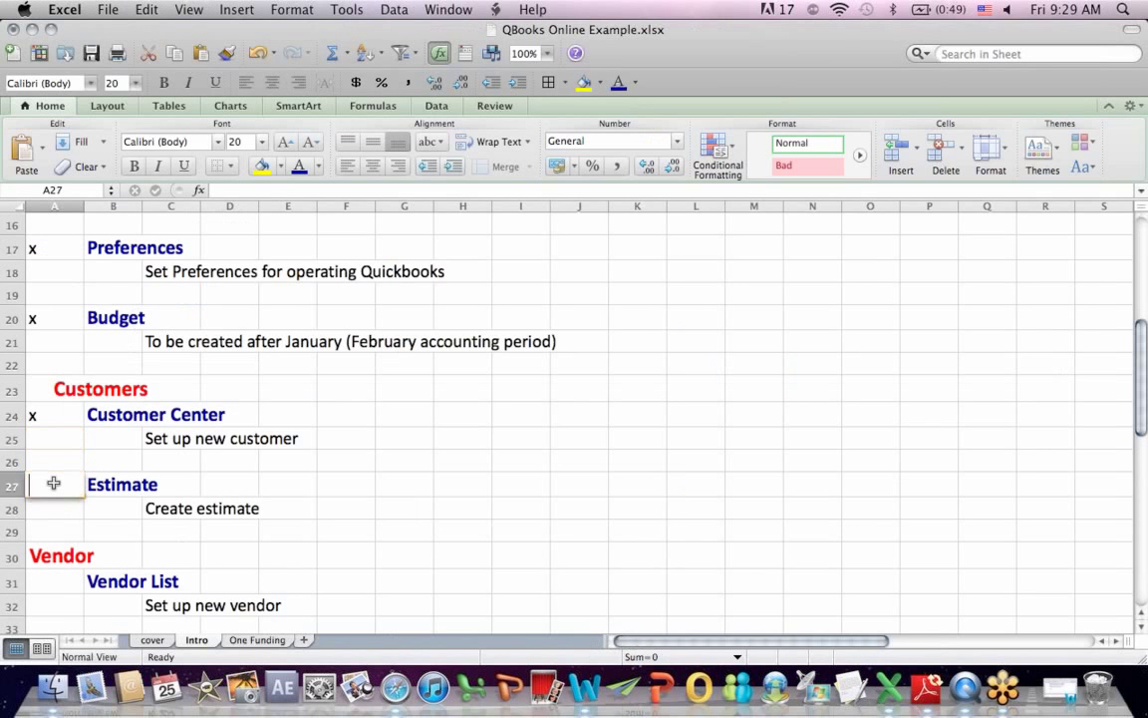
pyautogui.write('x')
pyautogui.press('Return')
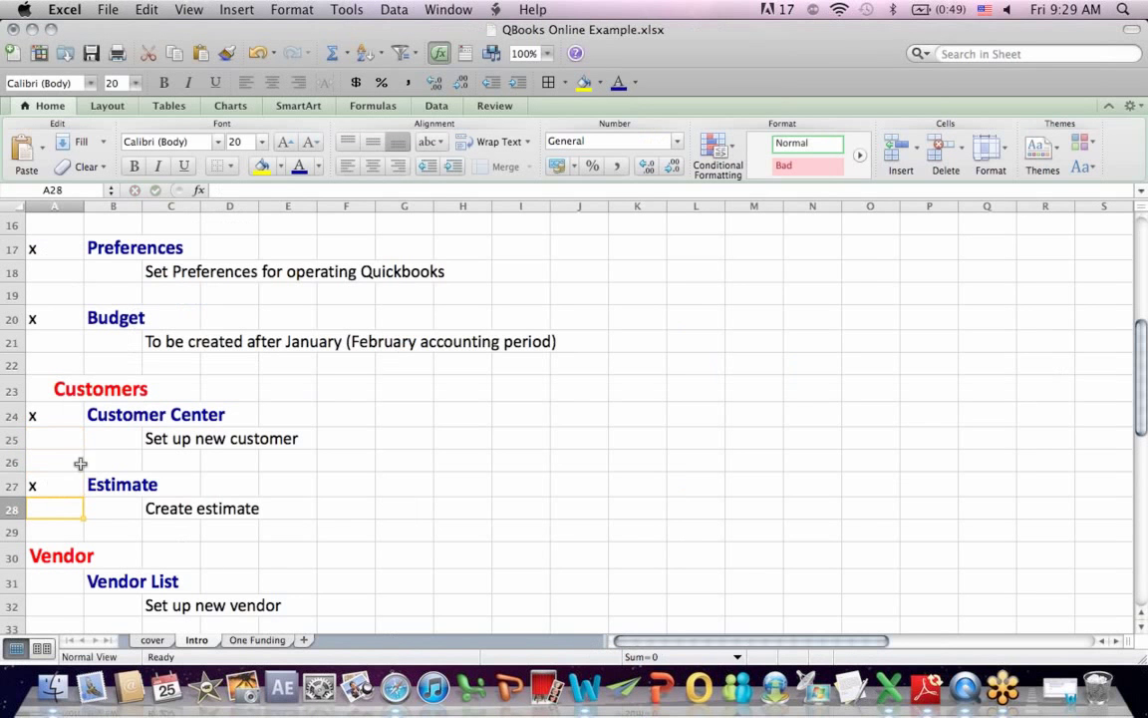
pyautogui.click(394, 687)
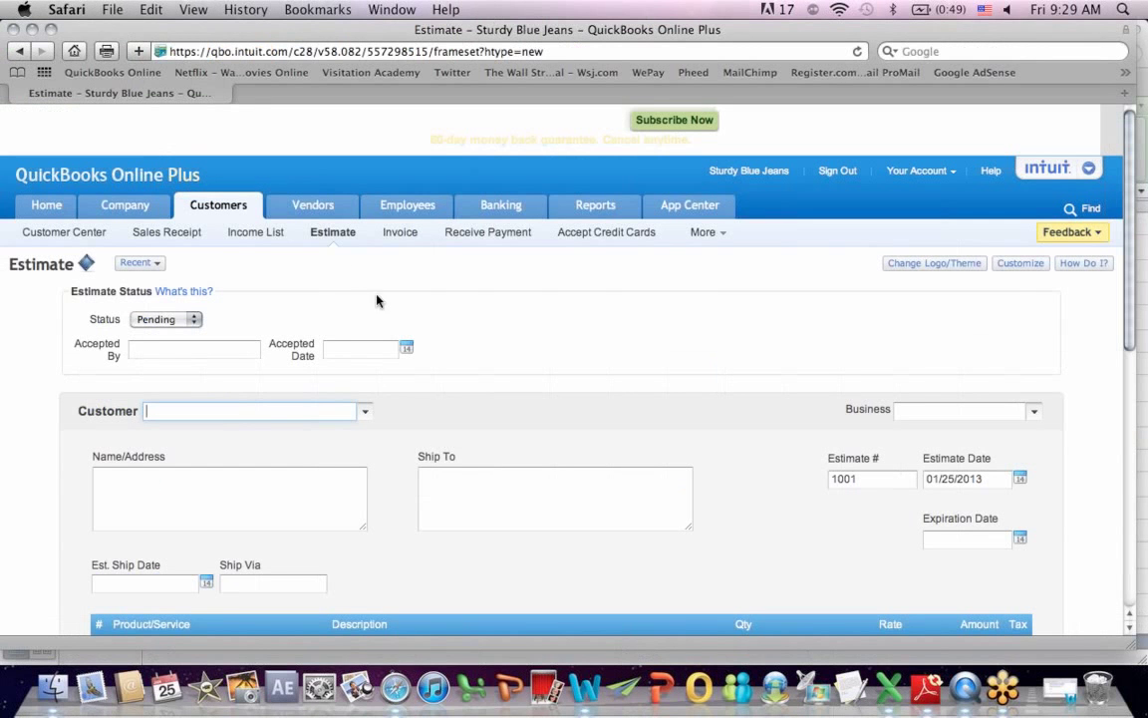
# Step: Display the Vendor List, showing Cold Mountain Denim with a 0.00 balance
pyautogui.click(316, 206)
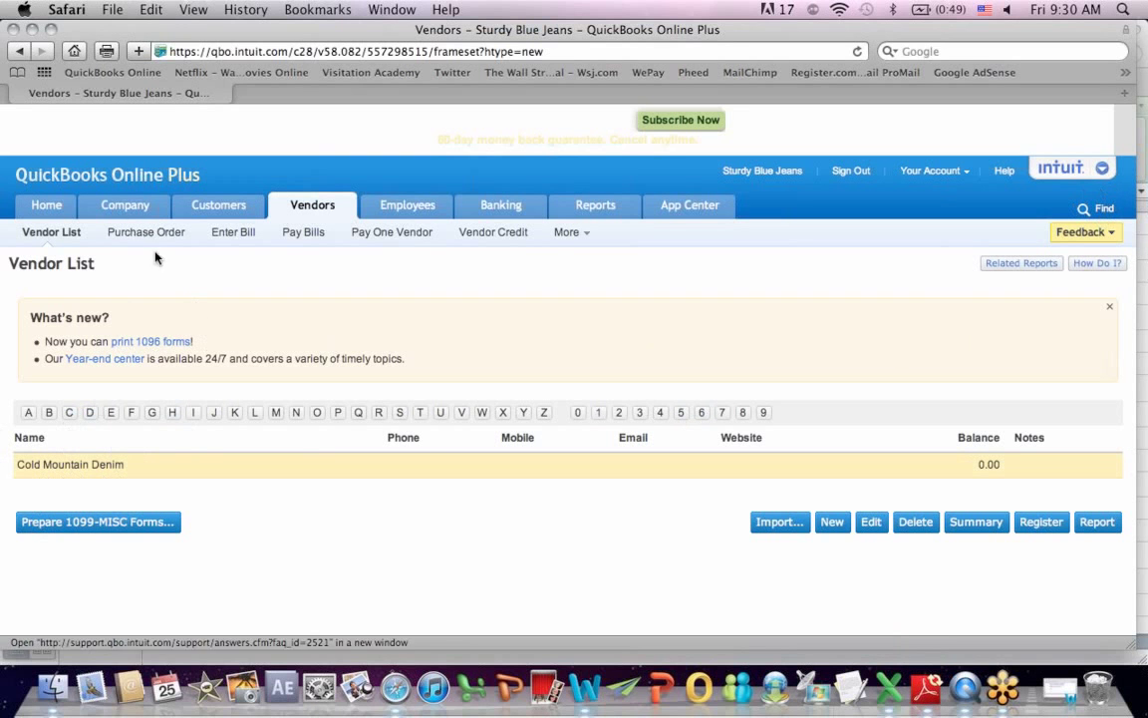
# Step: Go to the homepage, open Vendors from the Click Map, then return to the homepage
pyautogui.moveTo(45, 205)
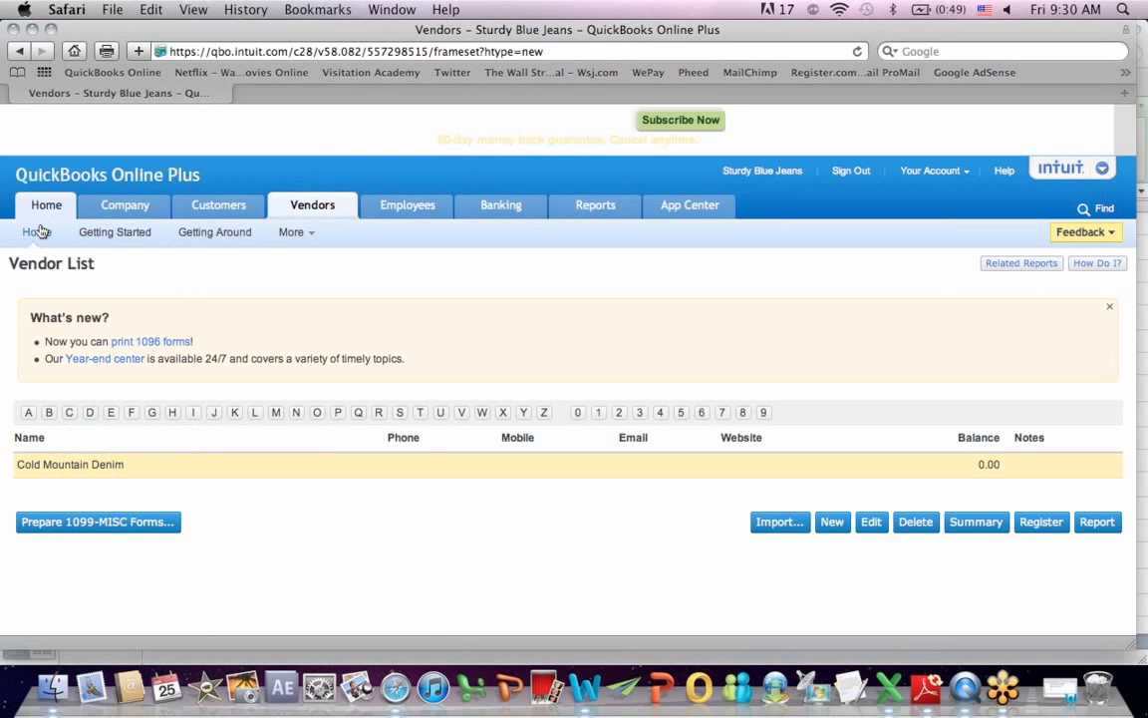
pyautogui.click(38, 229)
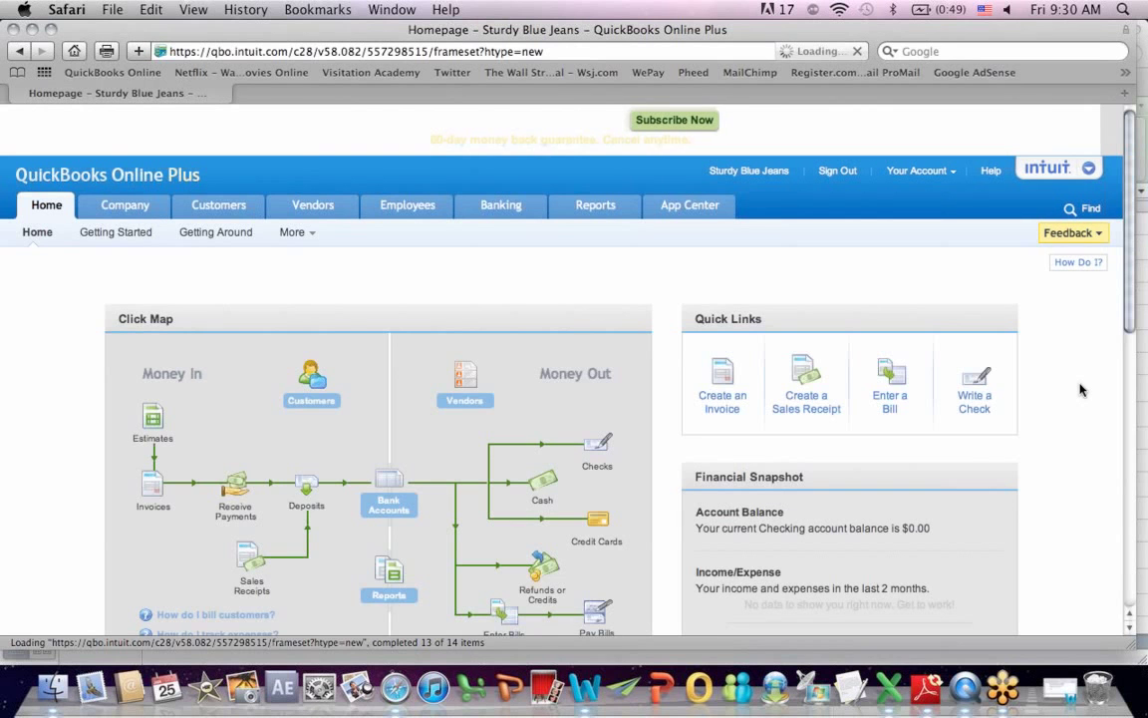
pyautogui.click(460, 377)
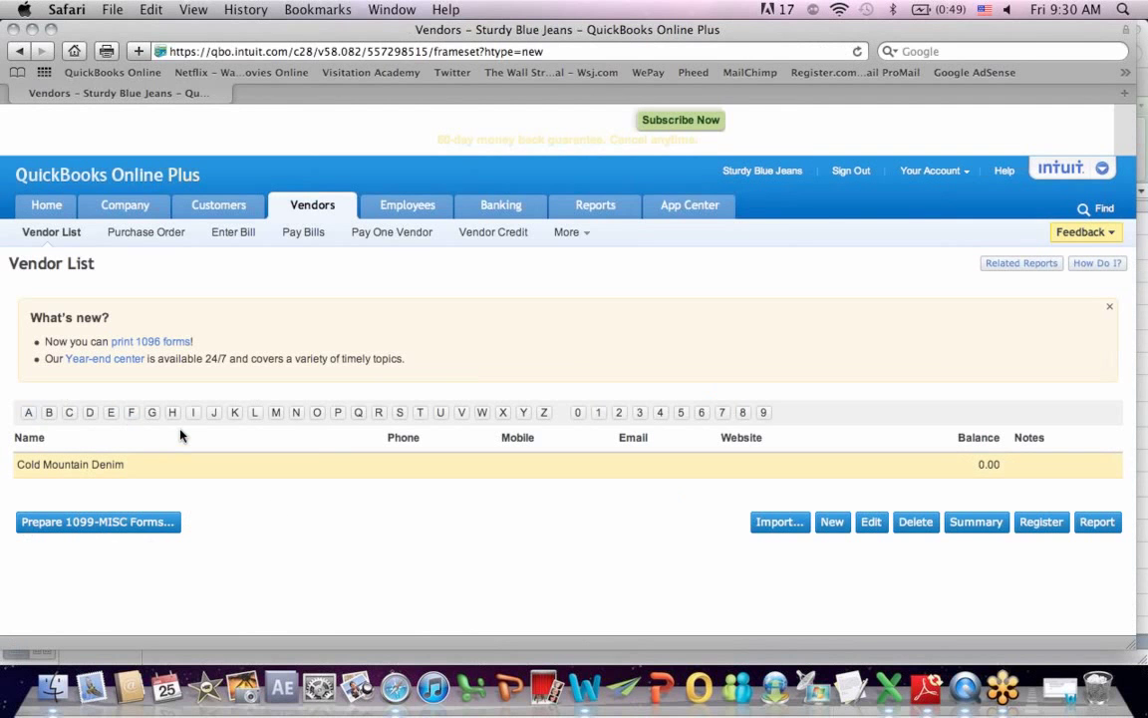
pyautogui.click(40, 206)
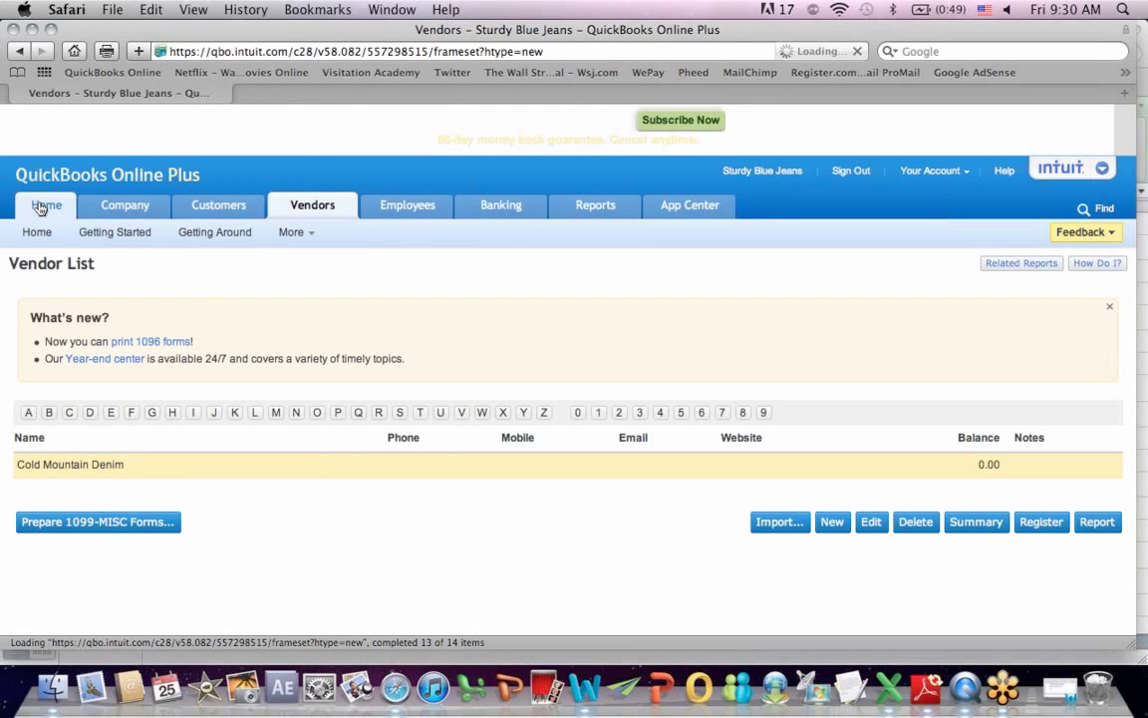